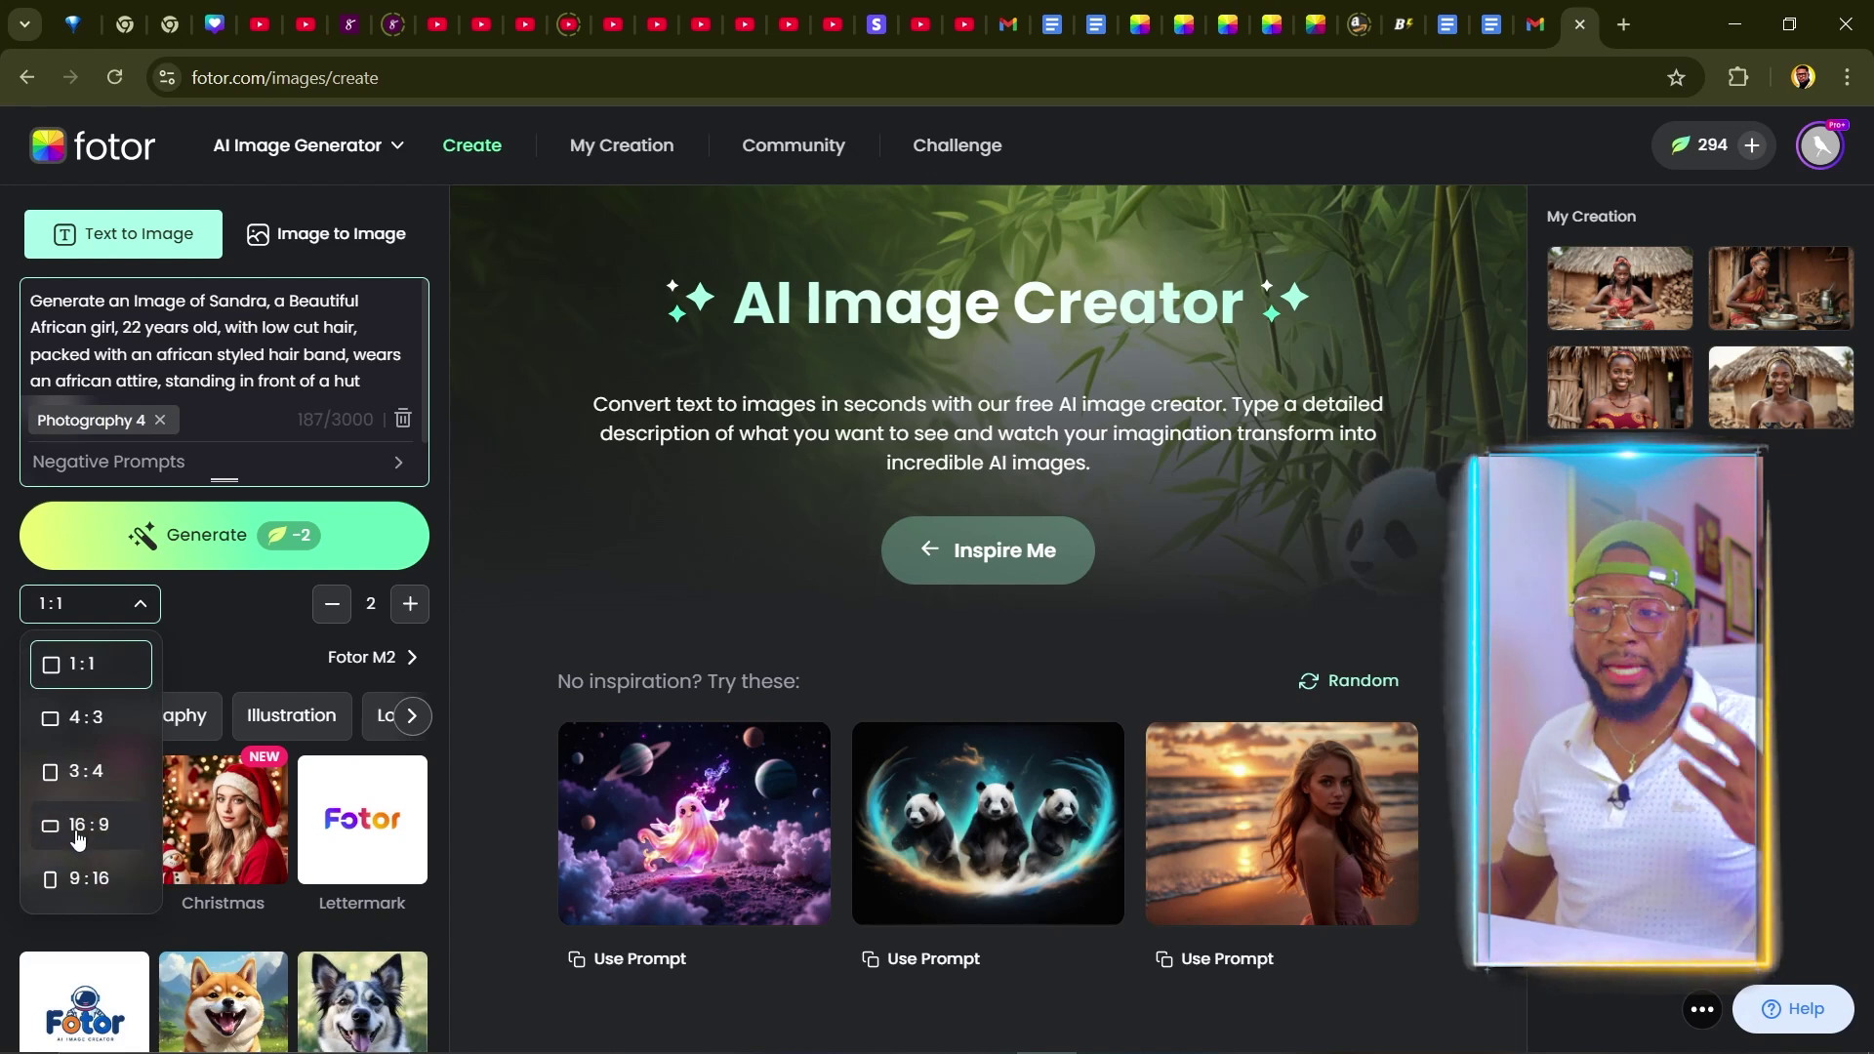
- Set the aspect ratio to 16:9 and generate two images from the prompt with the Photography 4 style
left_click(78, 826)
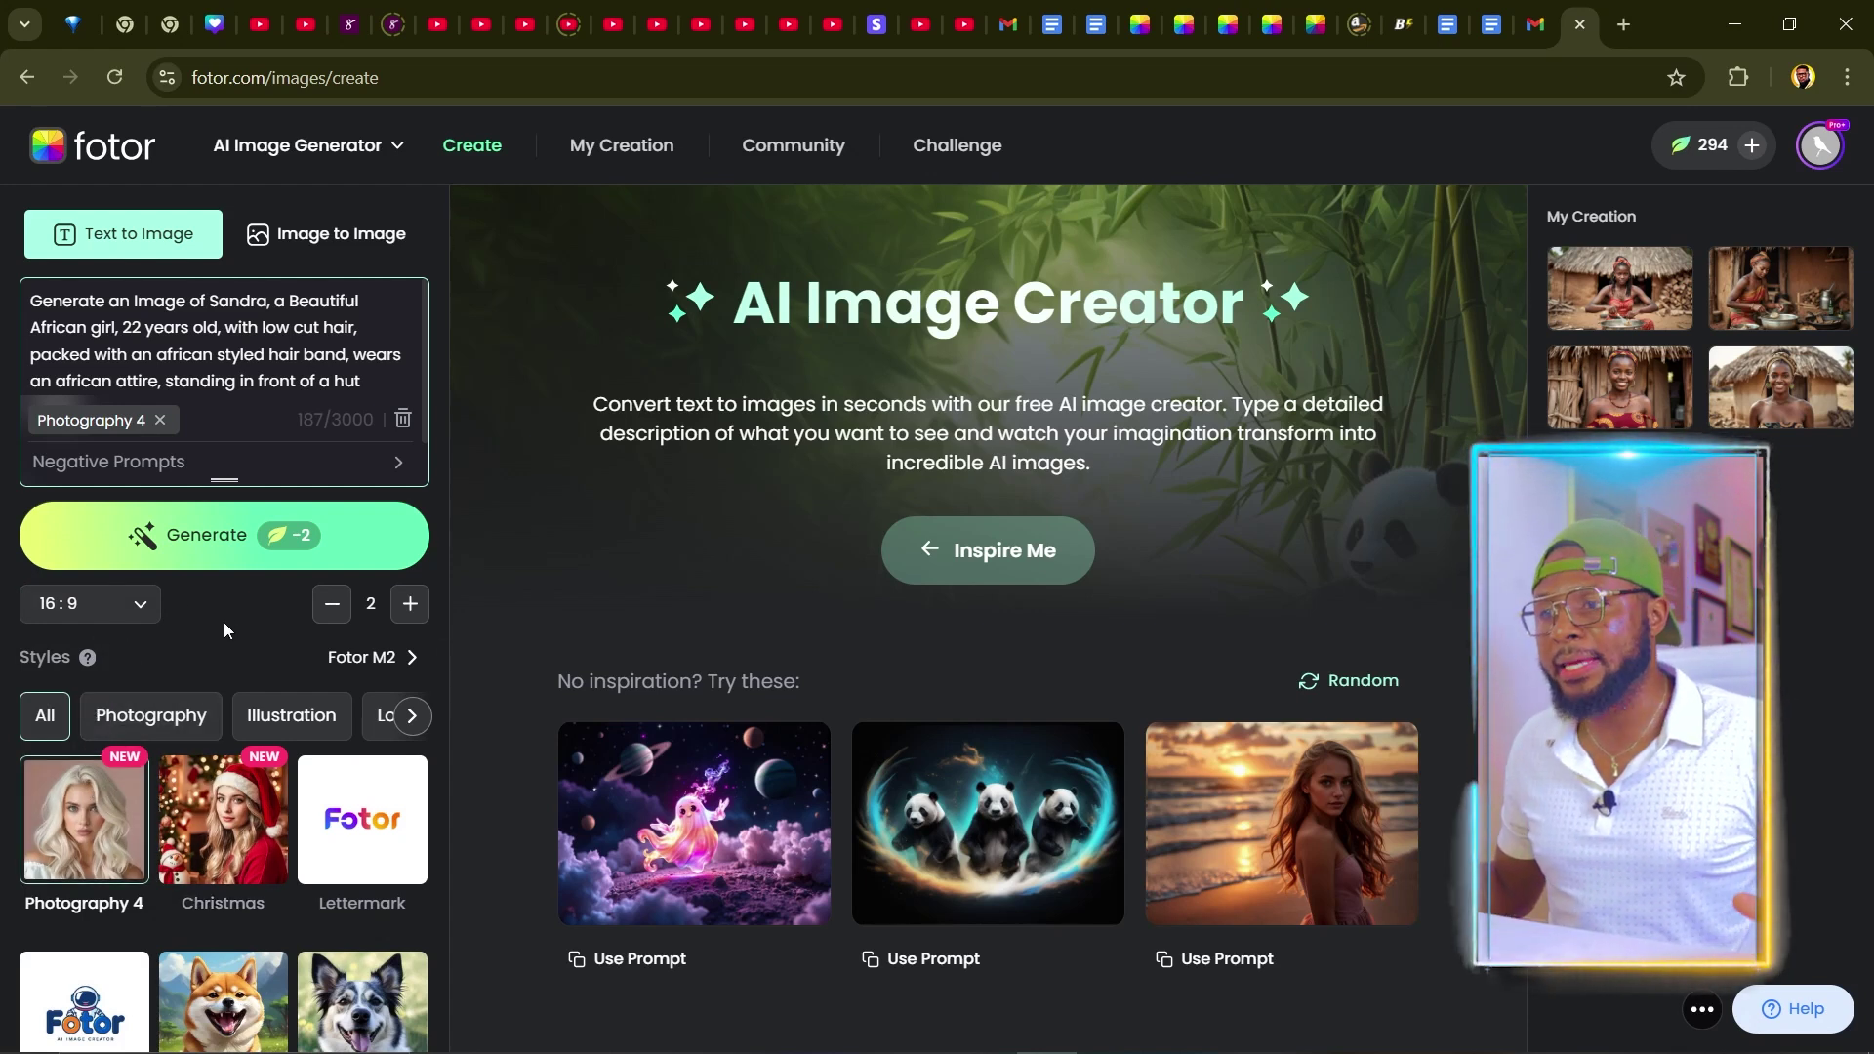
scroll(180, 686, "down", 3)
scroll(148, 856, "up", 3)
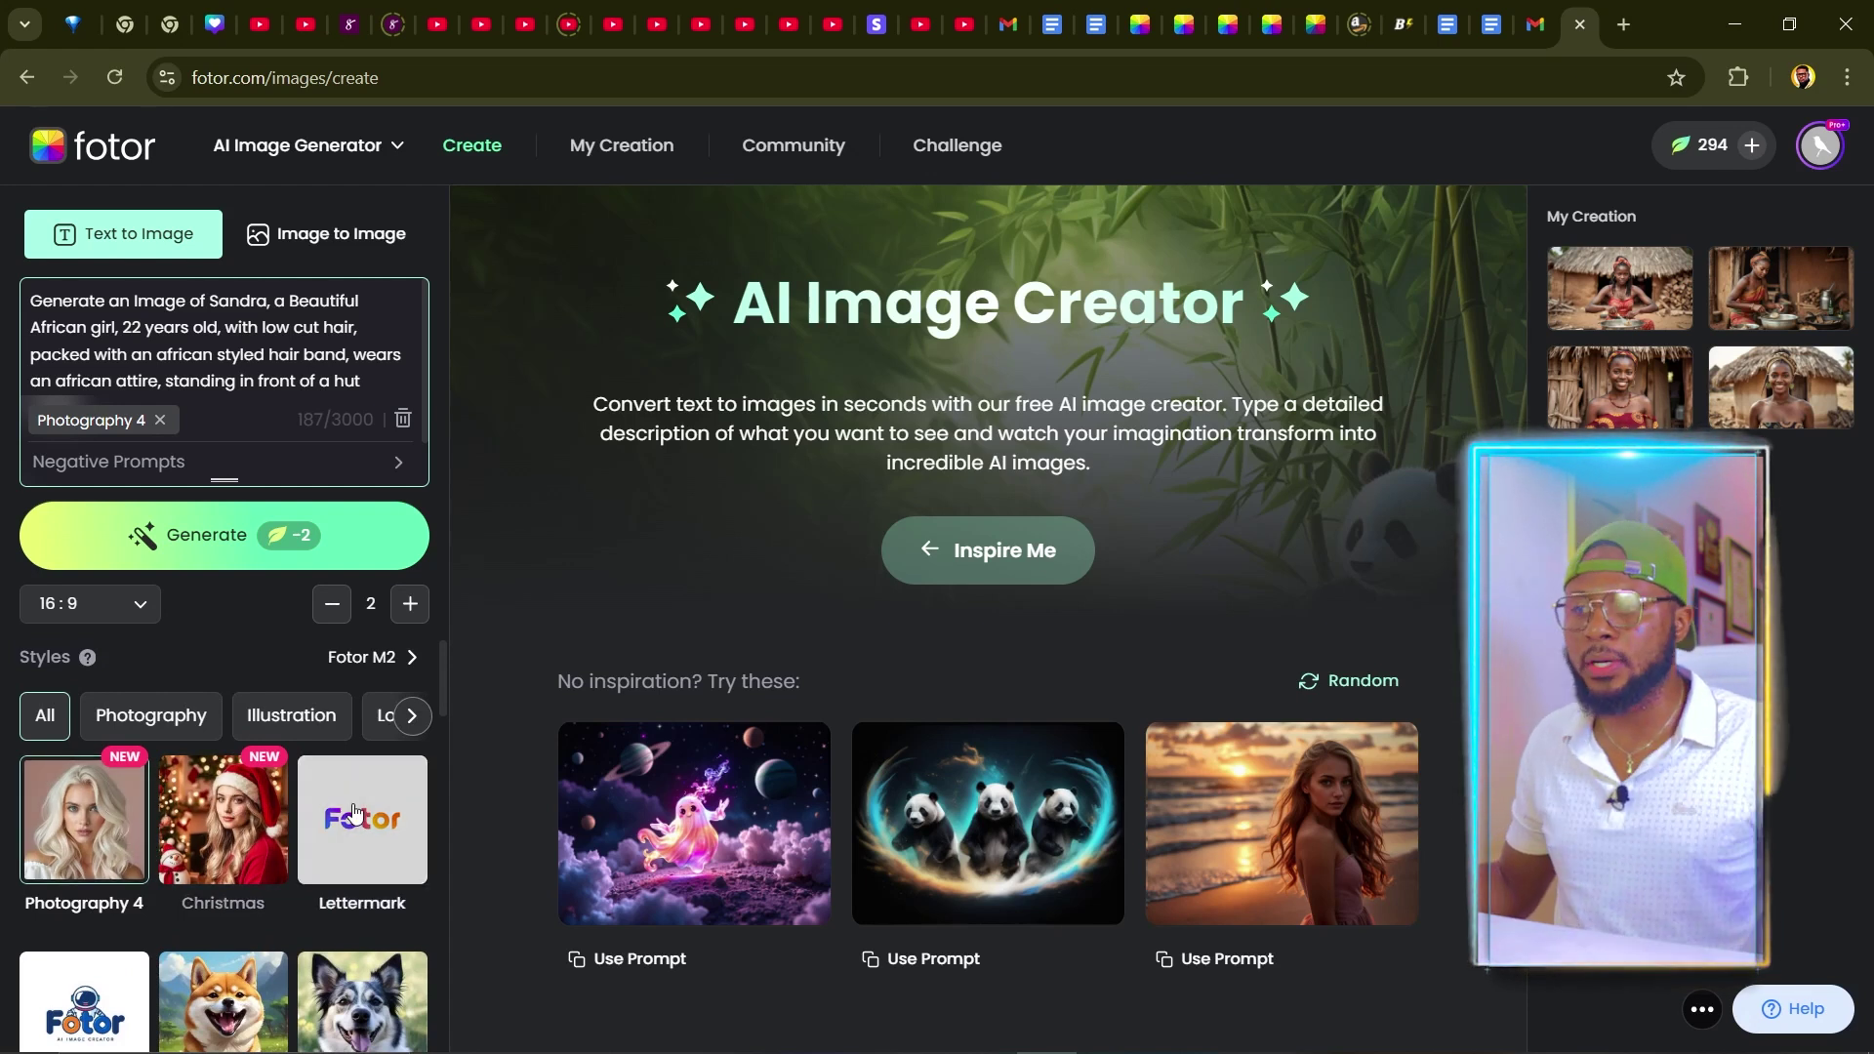
scroll(331, 829, "down", 3)
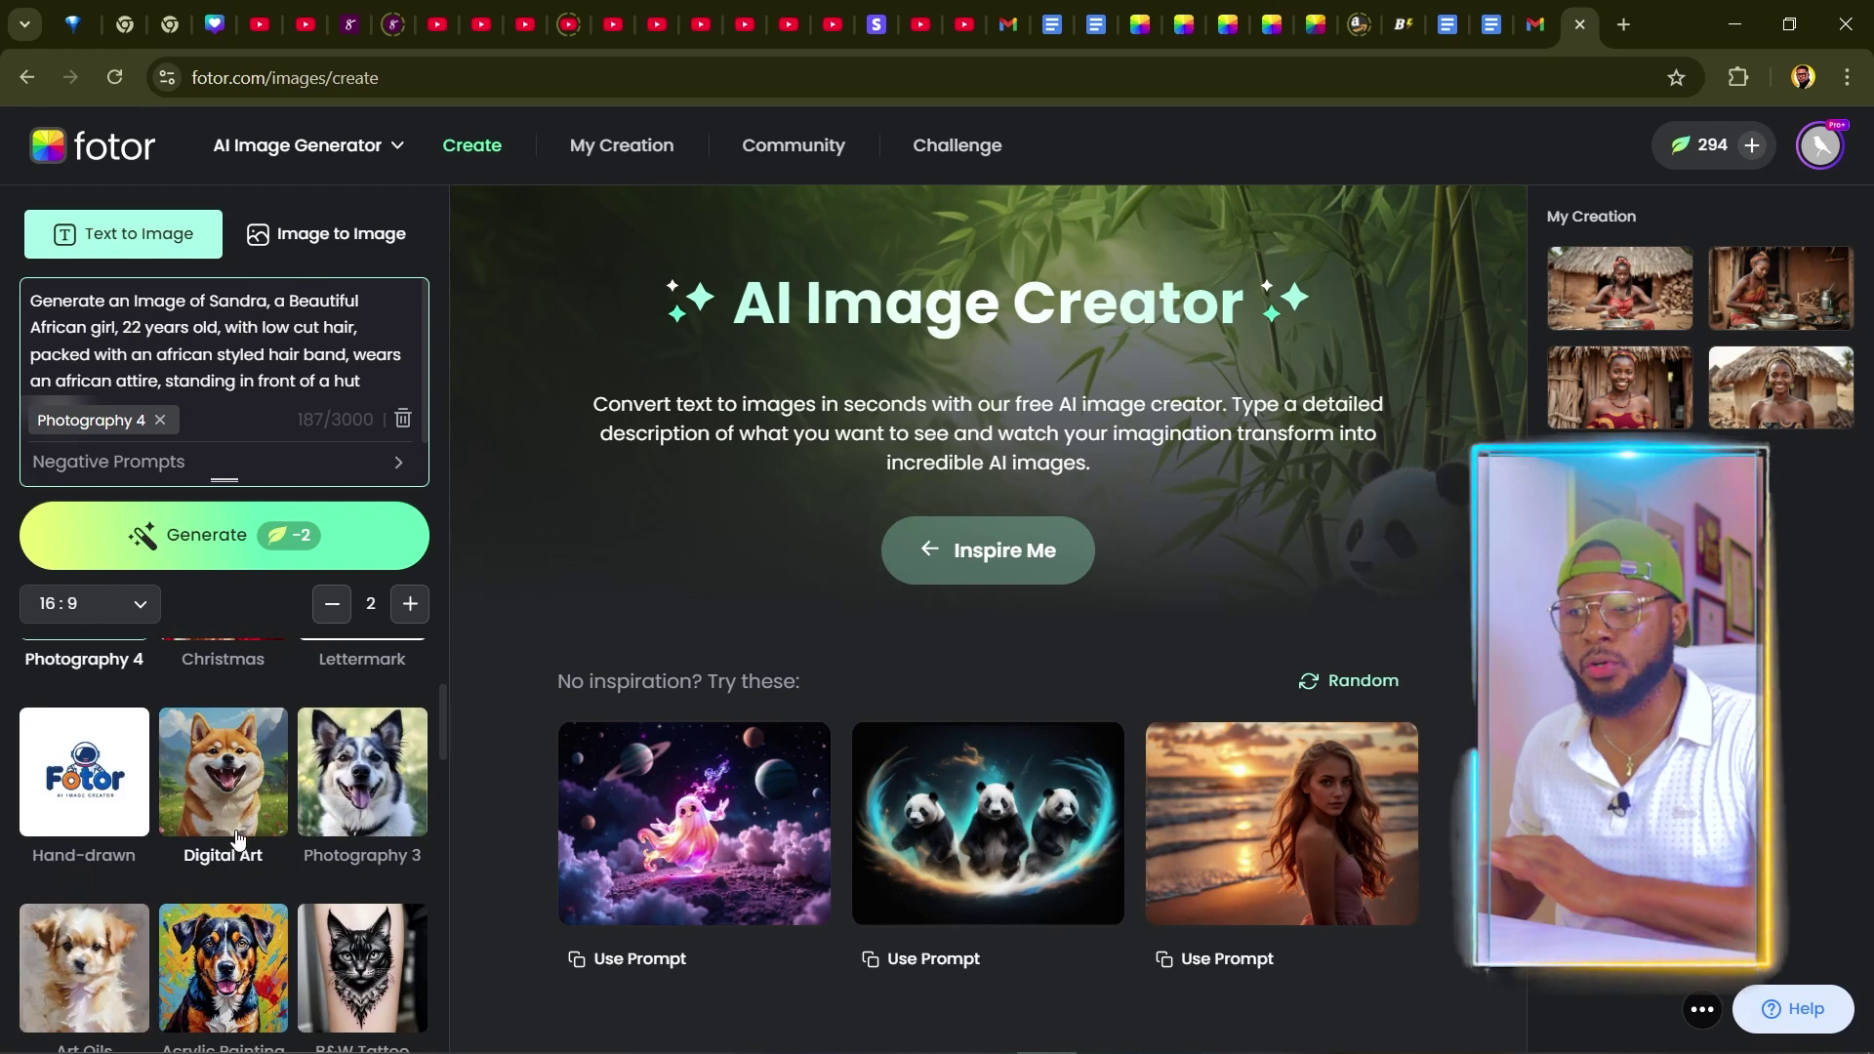
scroll(239, 838, "up", 3)
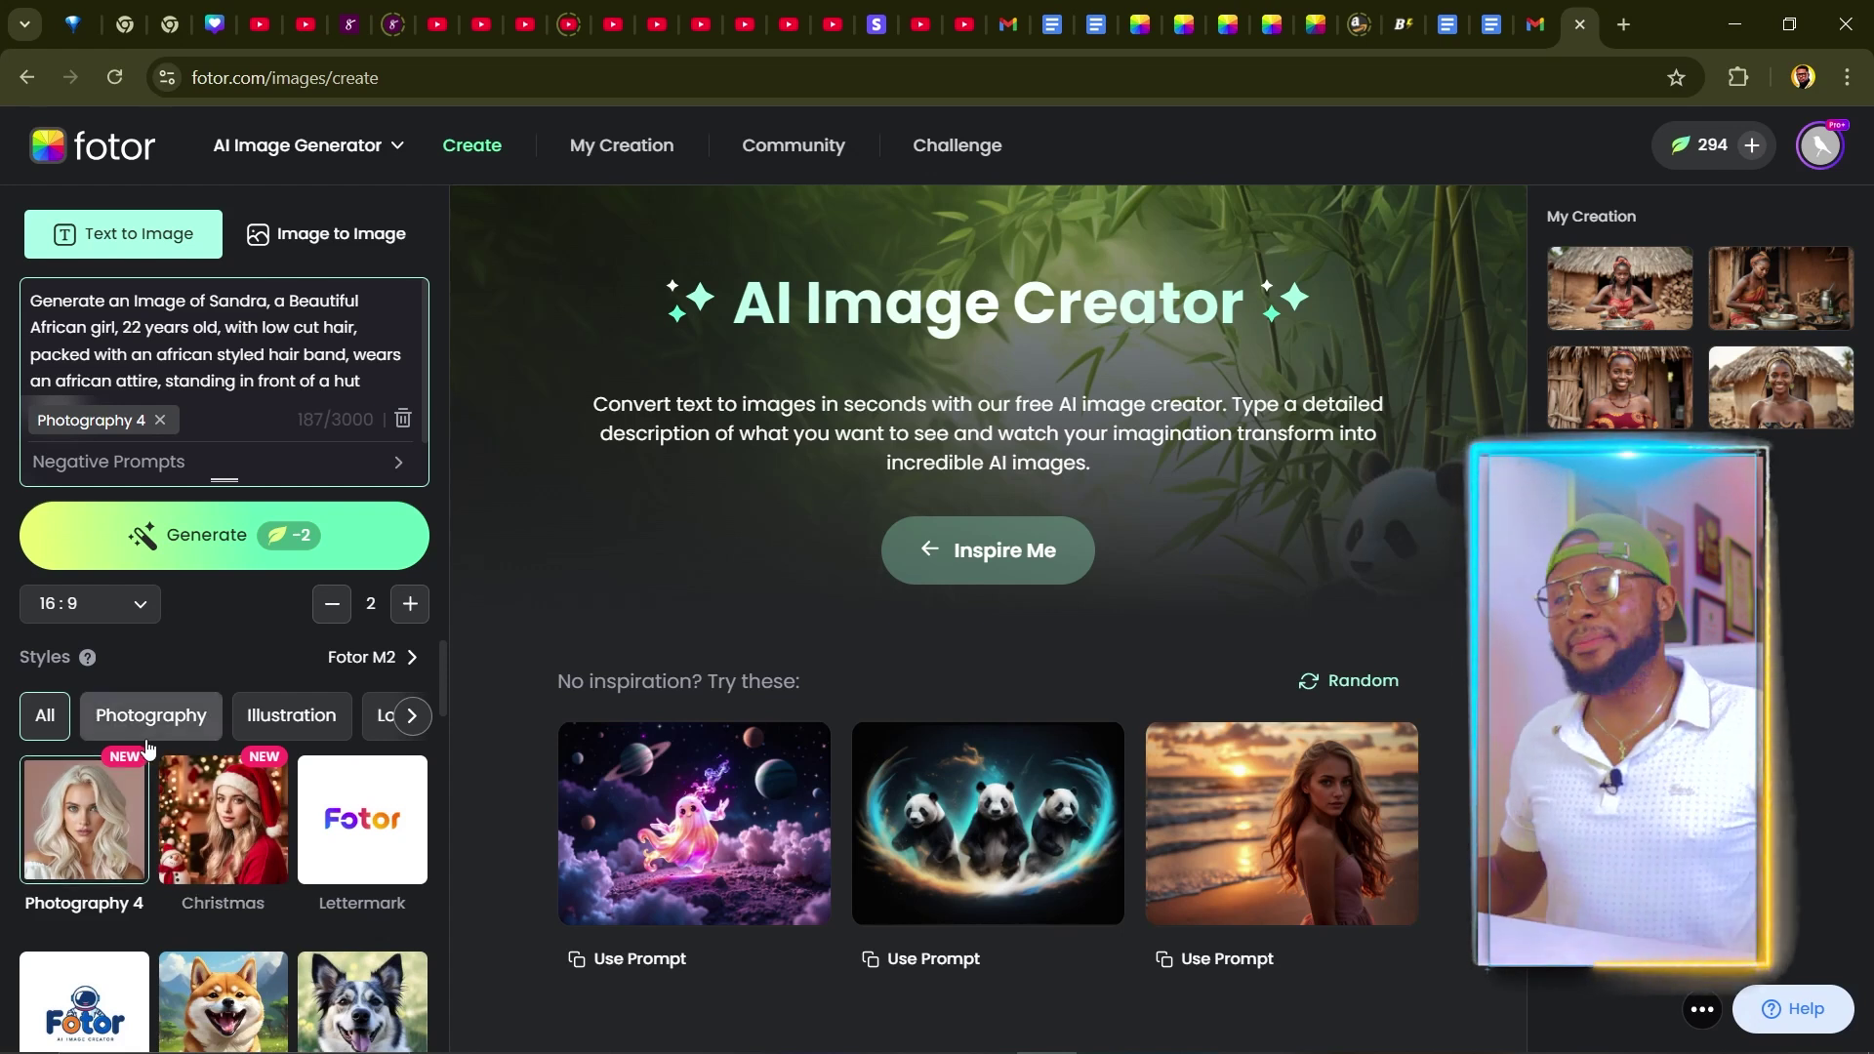
left_click(202, 549)
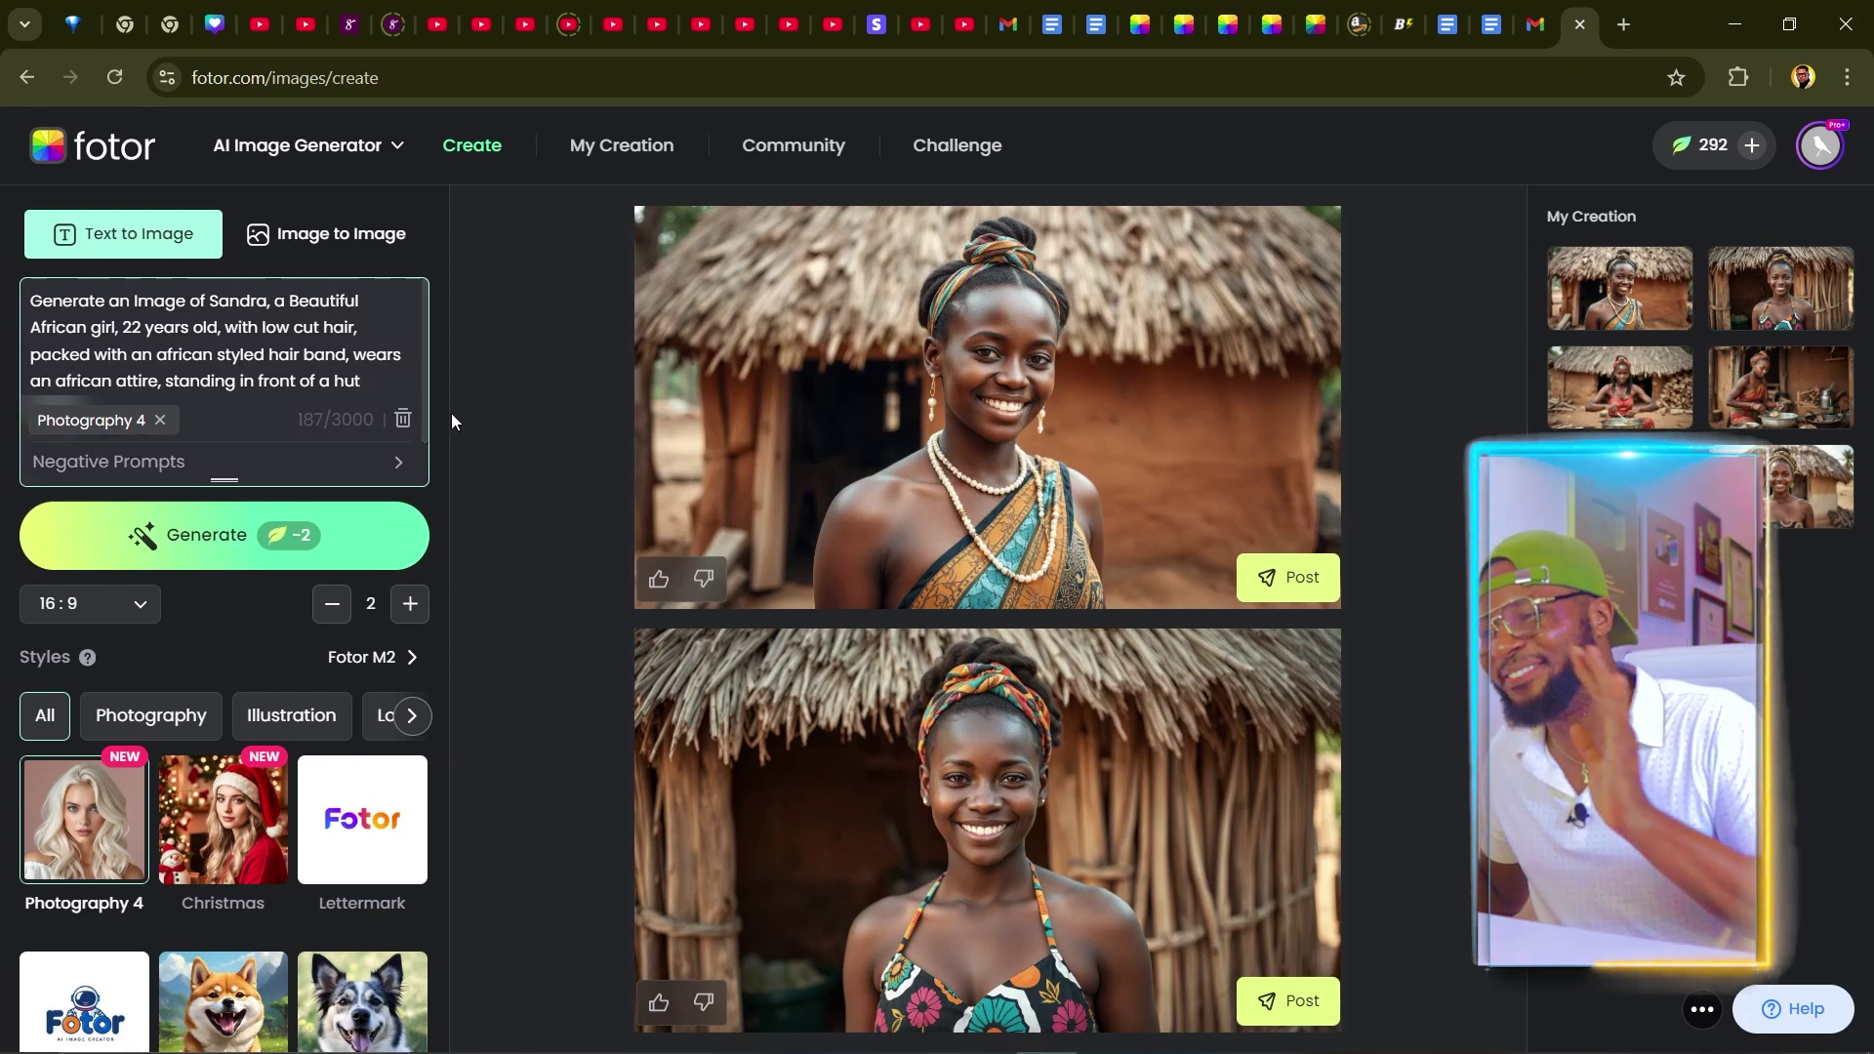
- Open the first generated image, save it as a JPEG in the Downloads folder, and close the preview
mouse_move(708, 493)
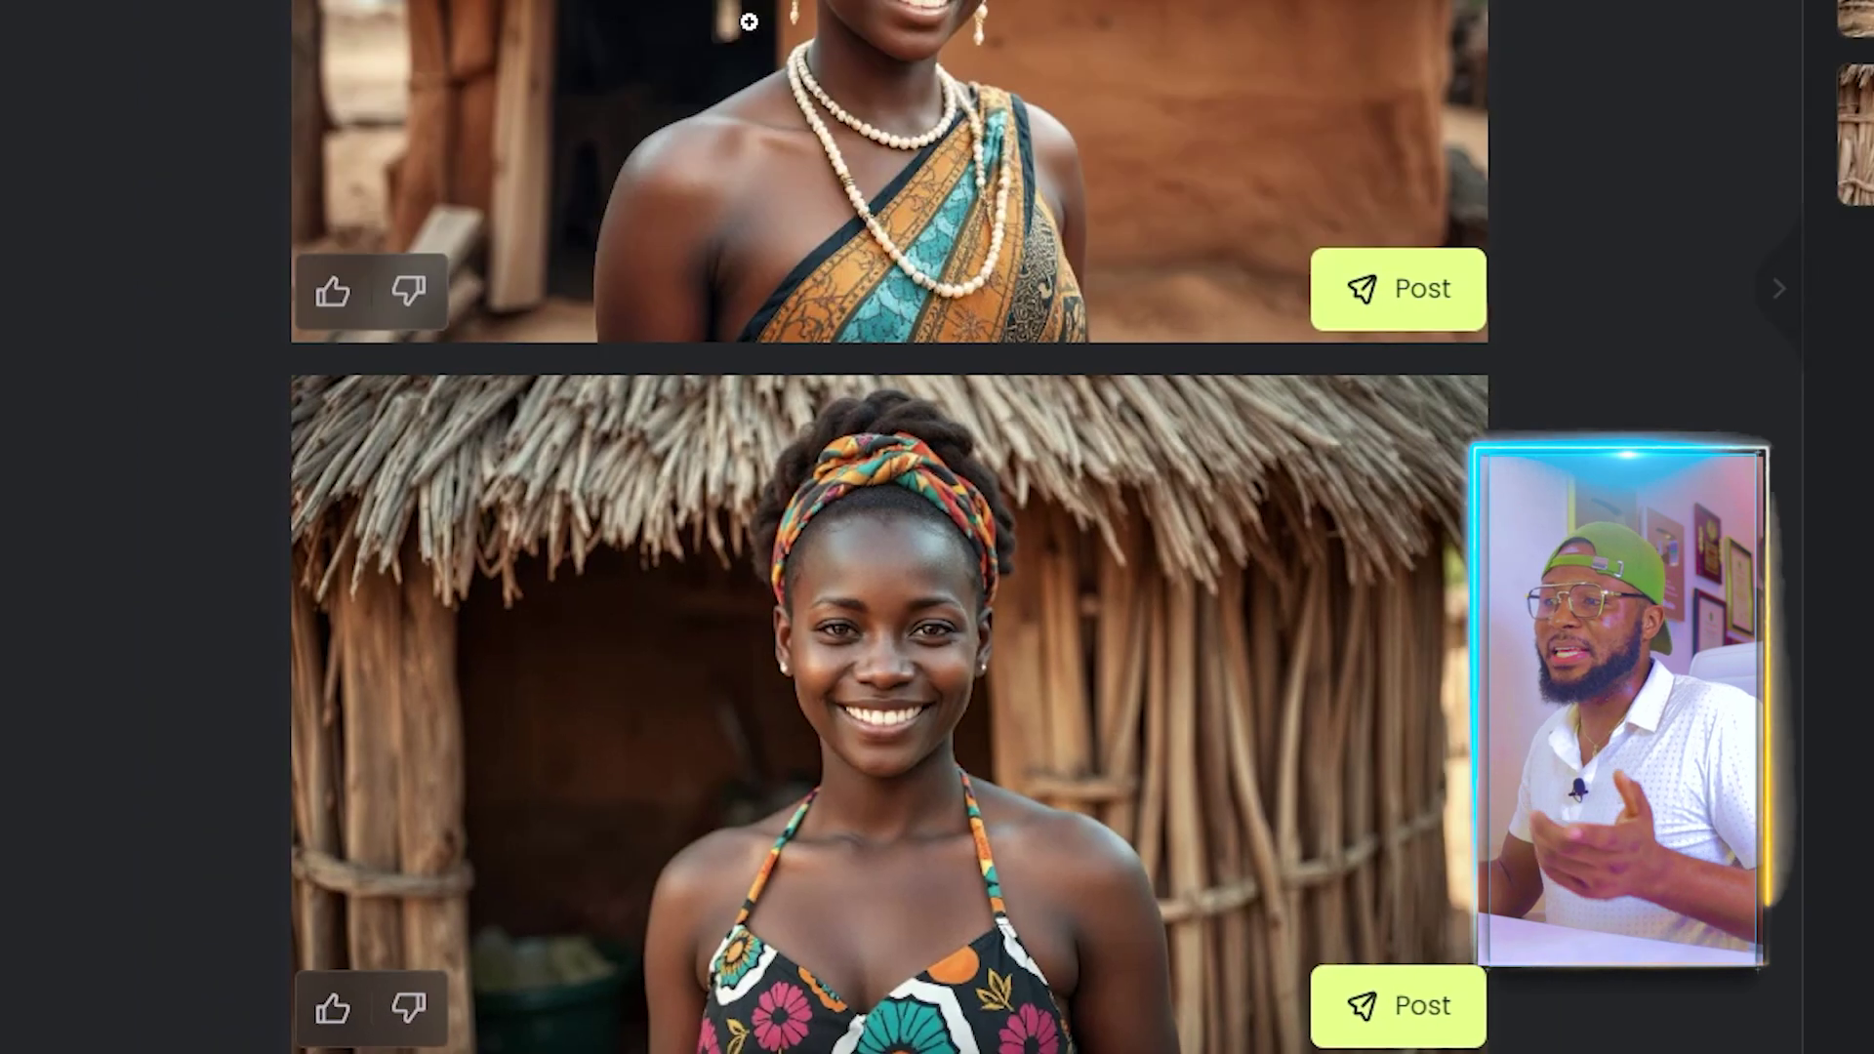
left_click(878, 117)
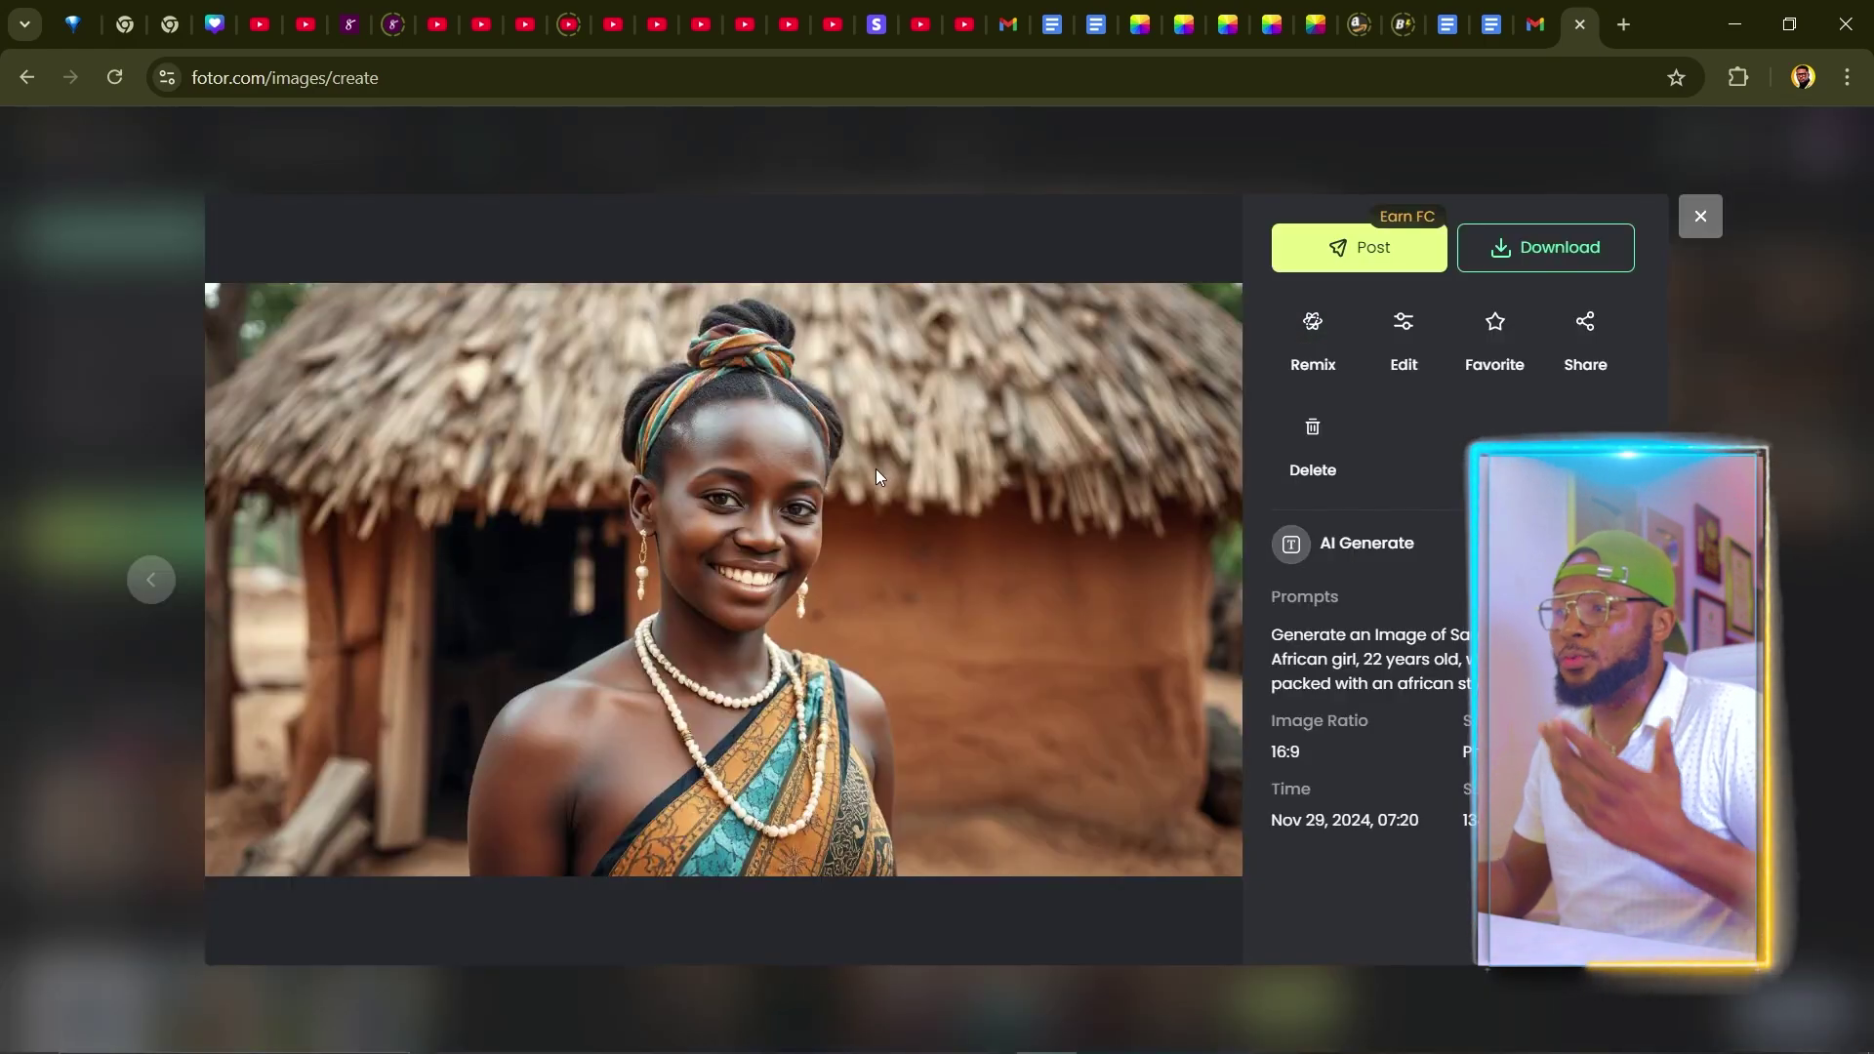
left_click(1551, 250)
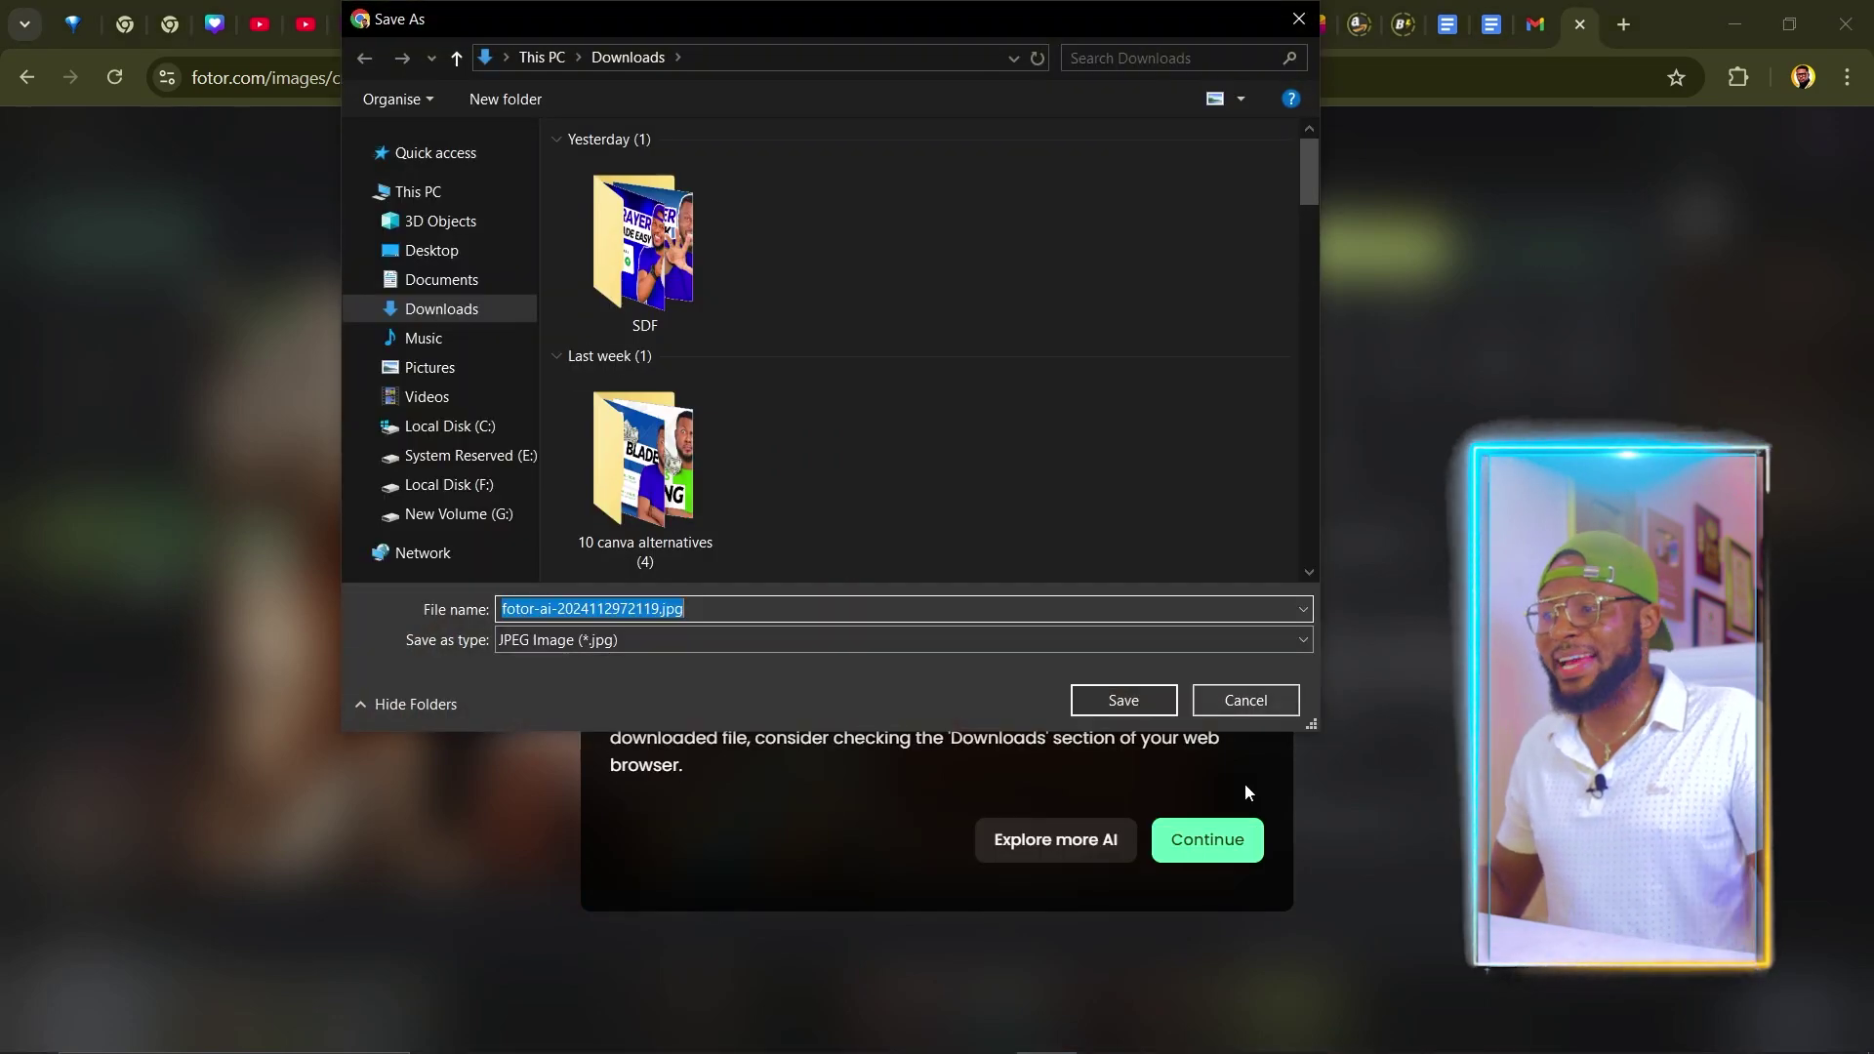
left_click(1115, 696)
left_click(1354, 443)
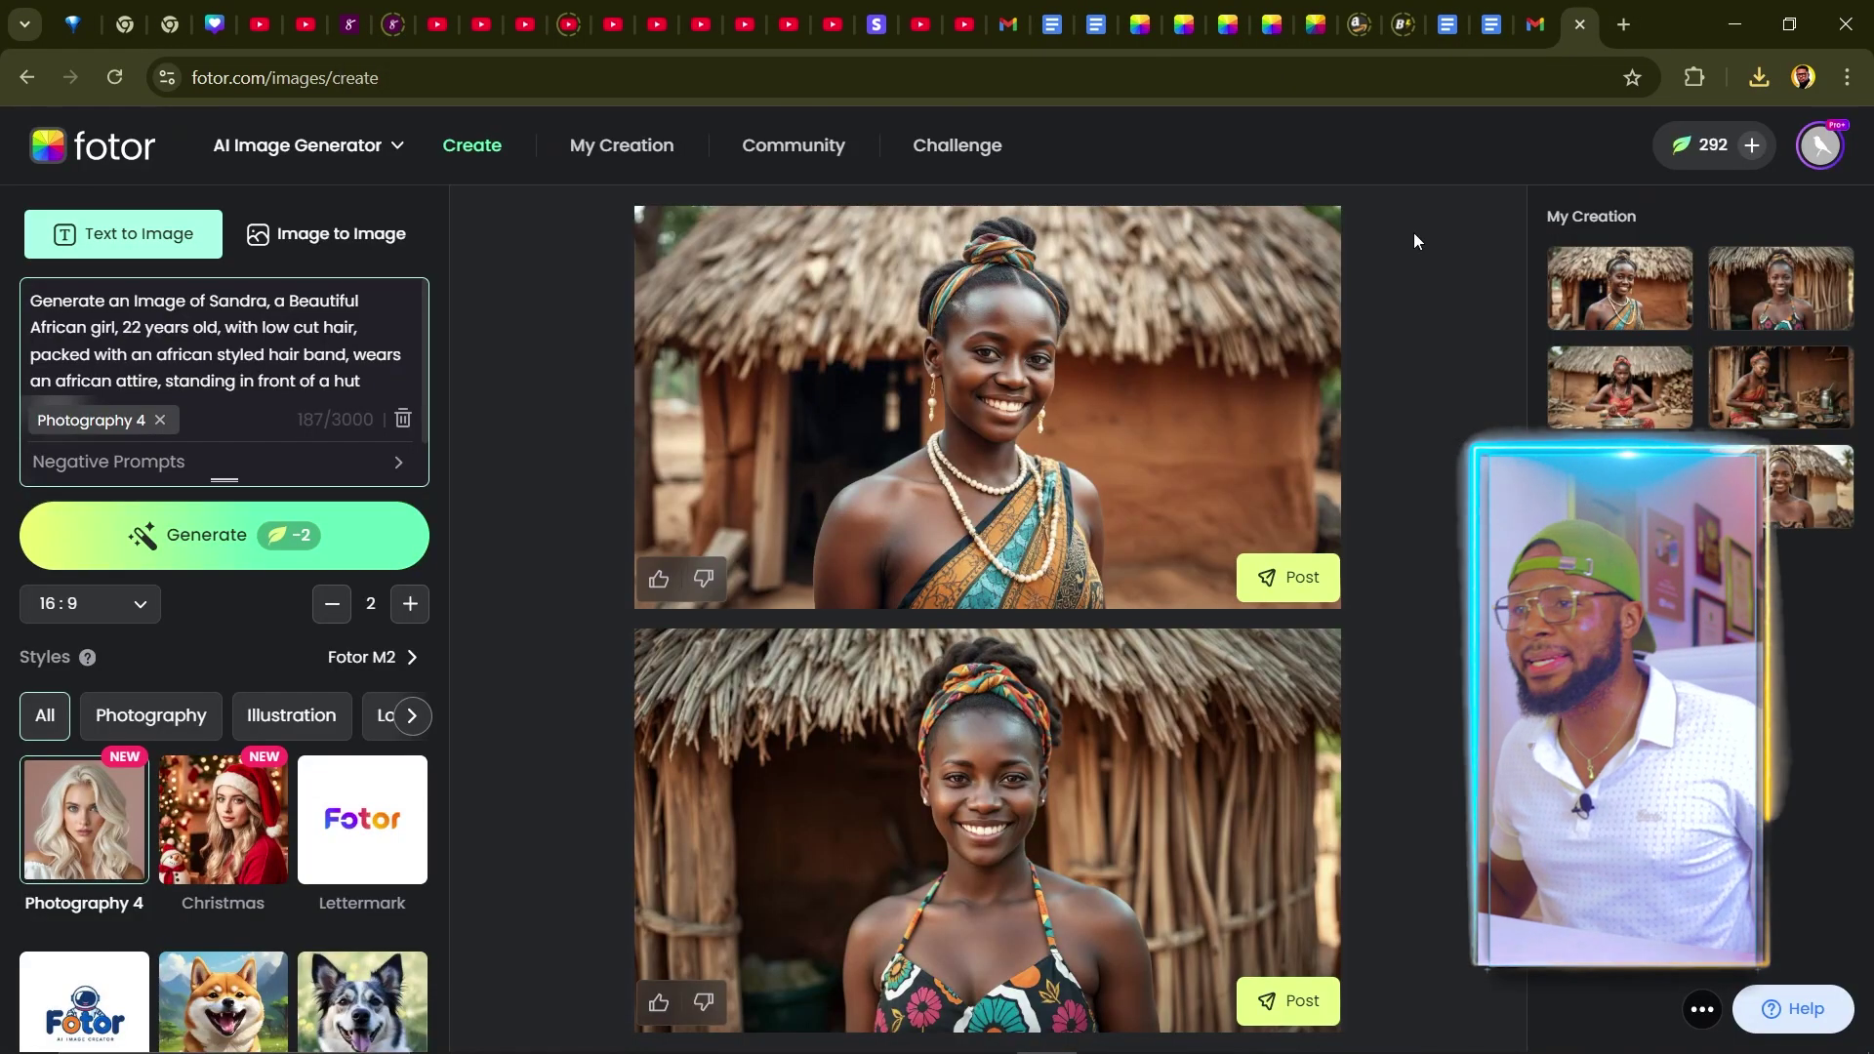
- Switch to Image to Image mode and upload fotor-ai-2024112972119.jpg from the Downloads folder
left_click(310, 253)
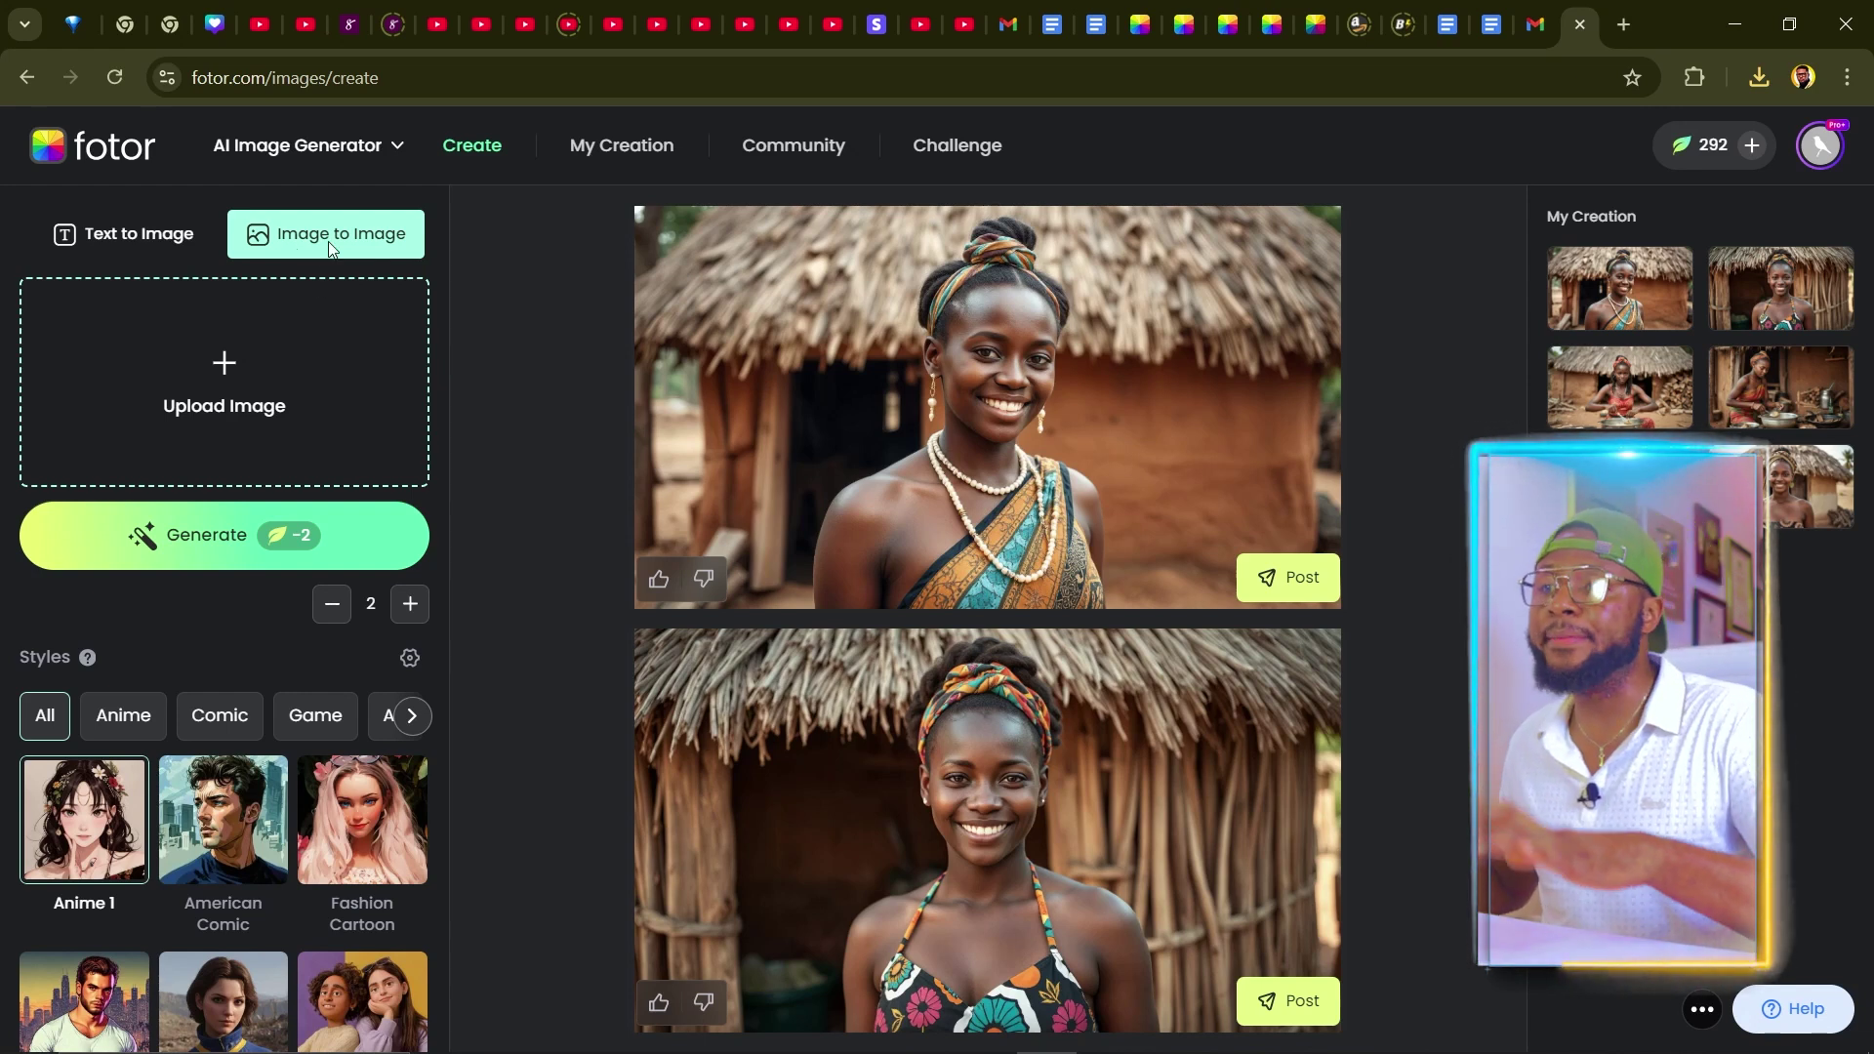
left_click(176, 385)
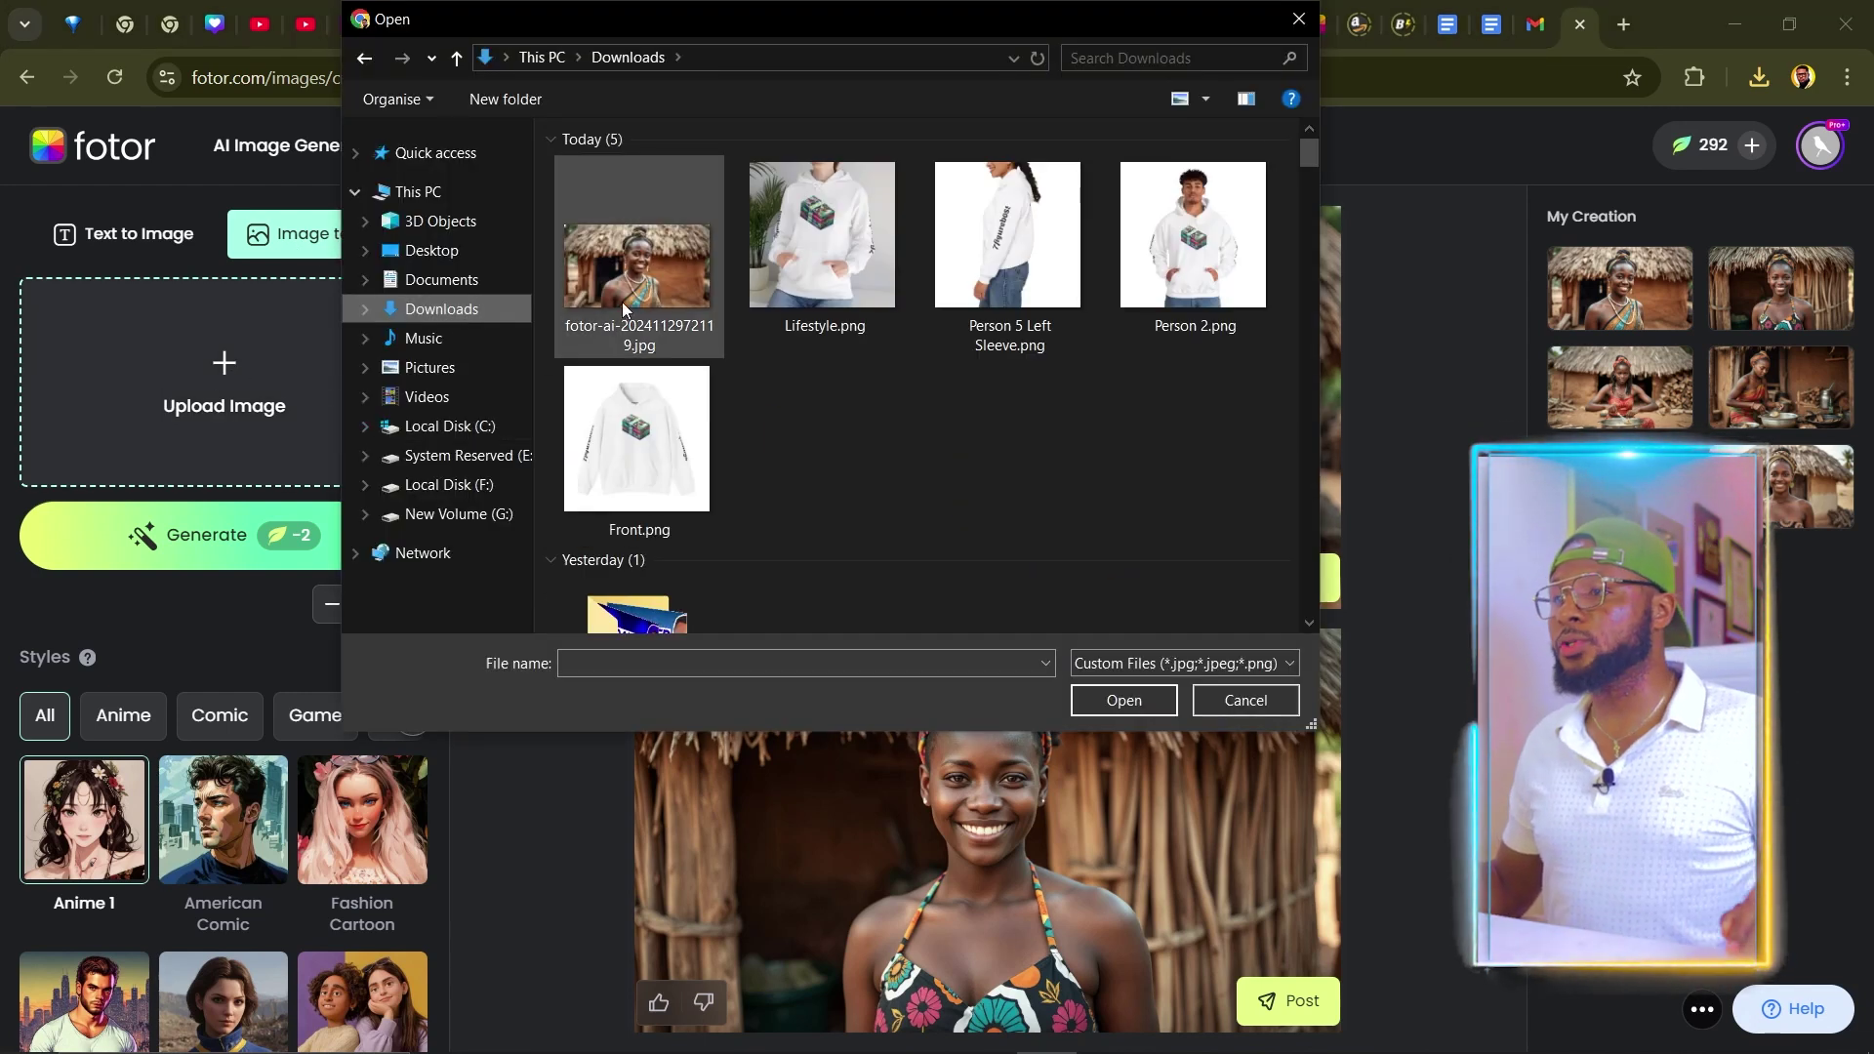
double_click(622, 308)
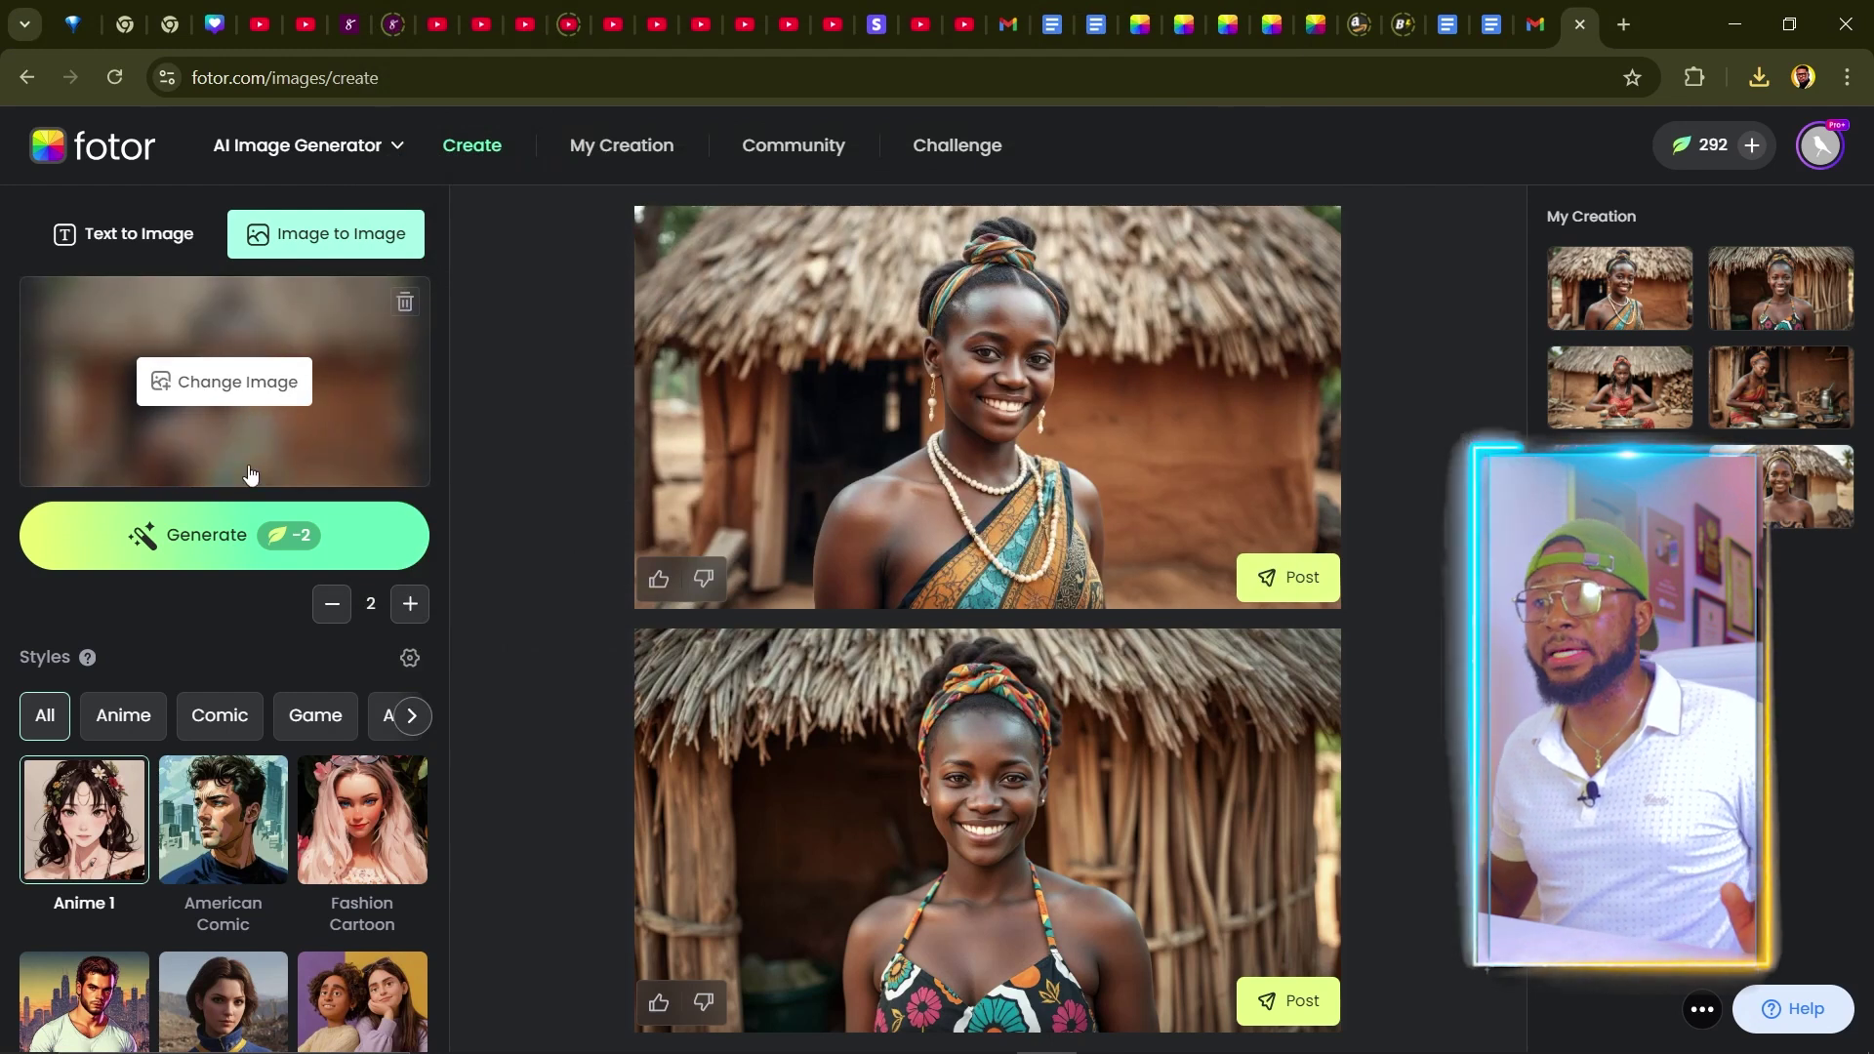
- Choose the Be Old style for the uploaded portrait and generate two images
scroll(232, 668, "down", 8)
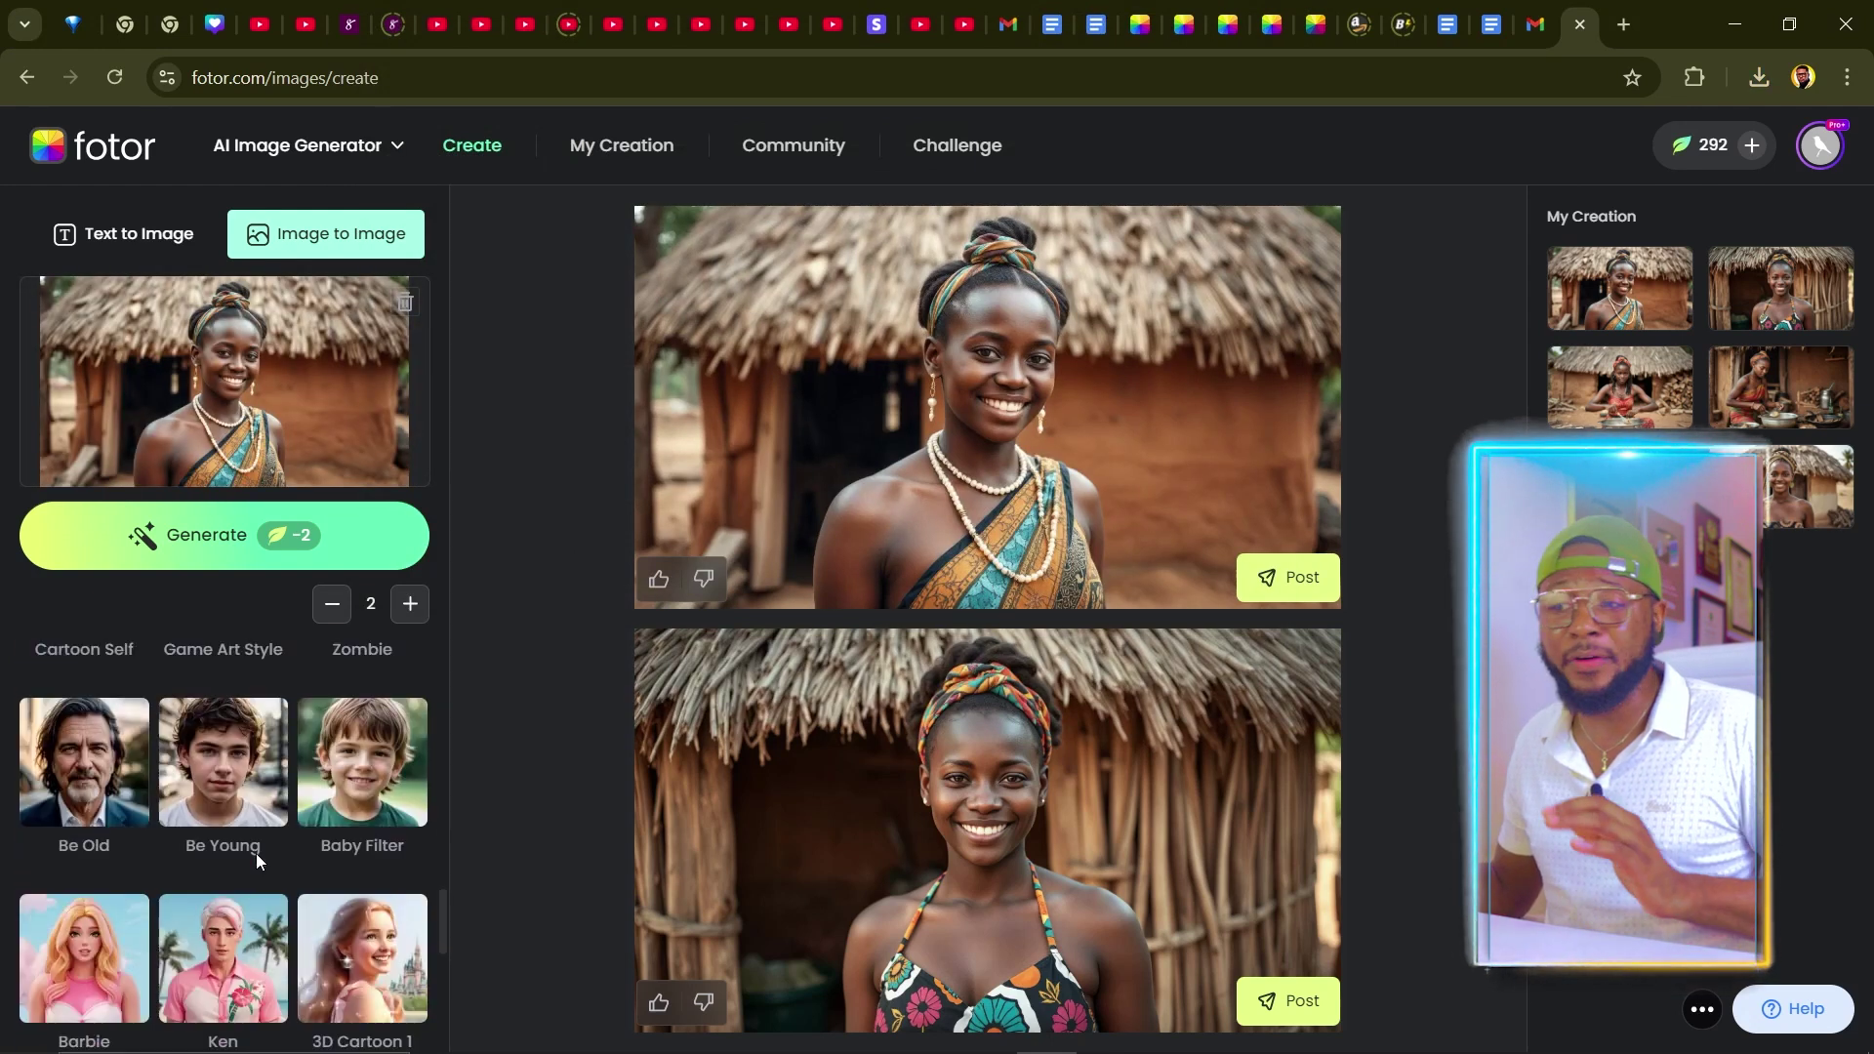
scroll(266, 800, "up", 1)
scroll(247, 812, "up", 1)
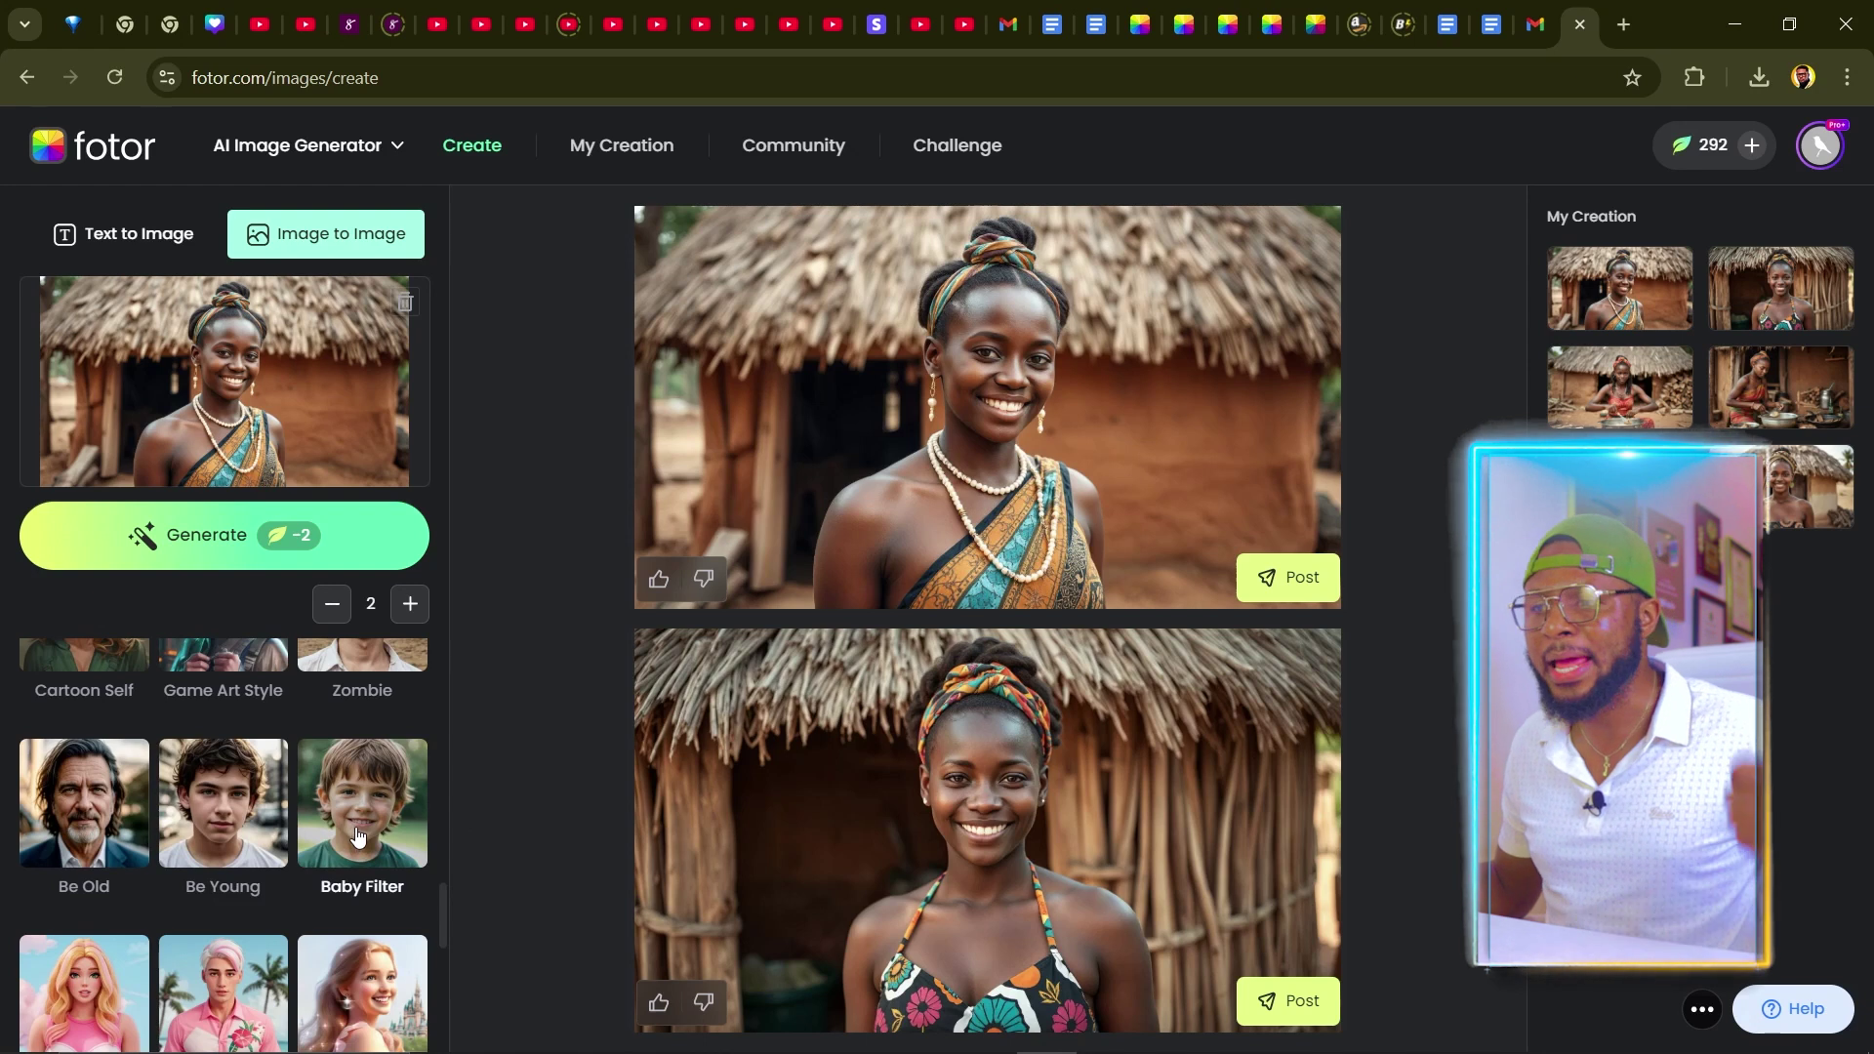
left_click(78, 824)
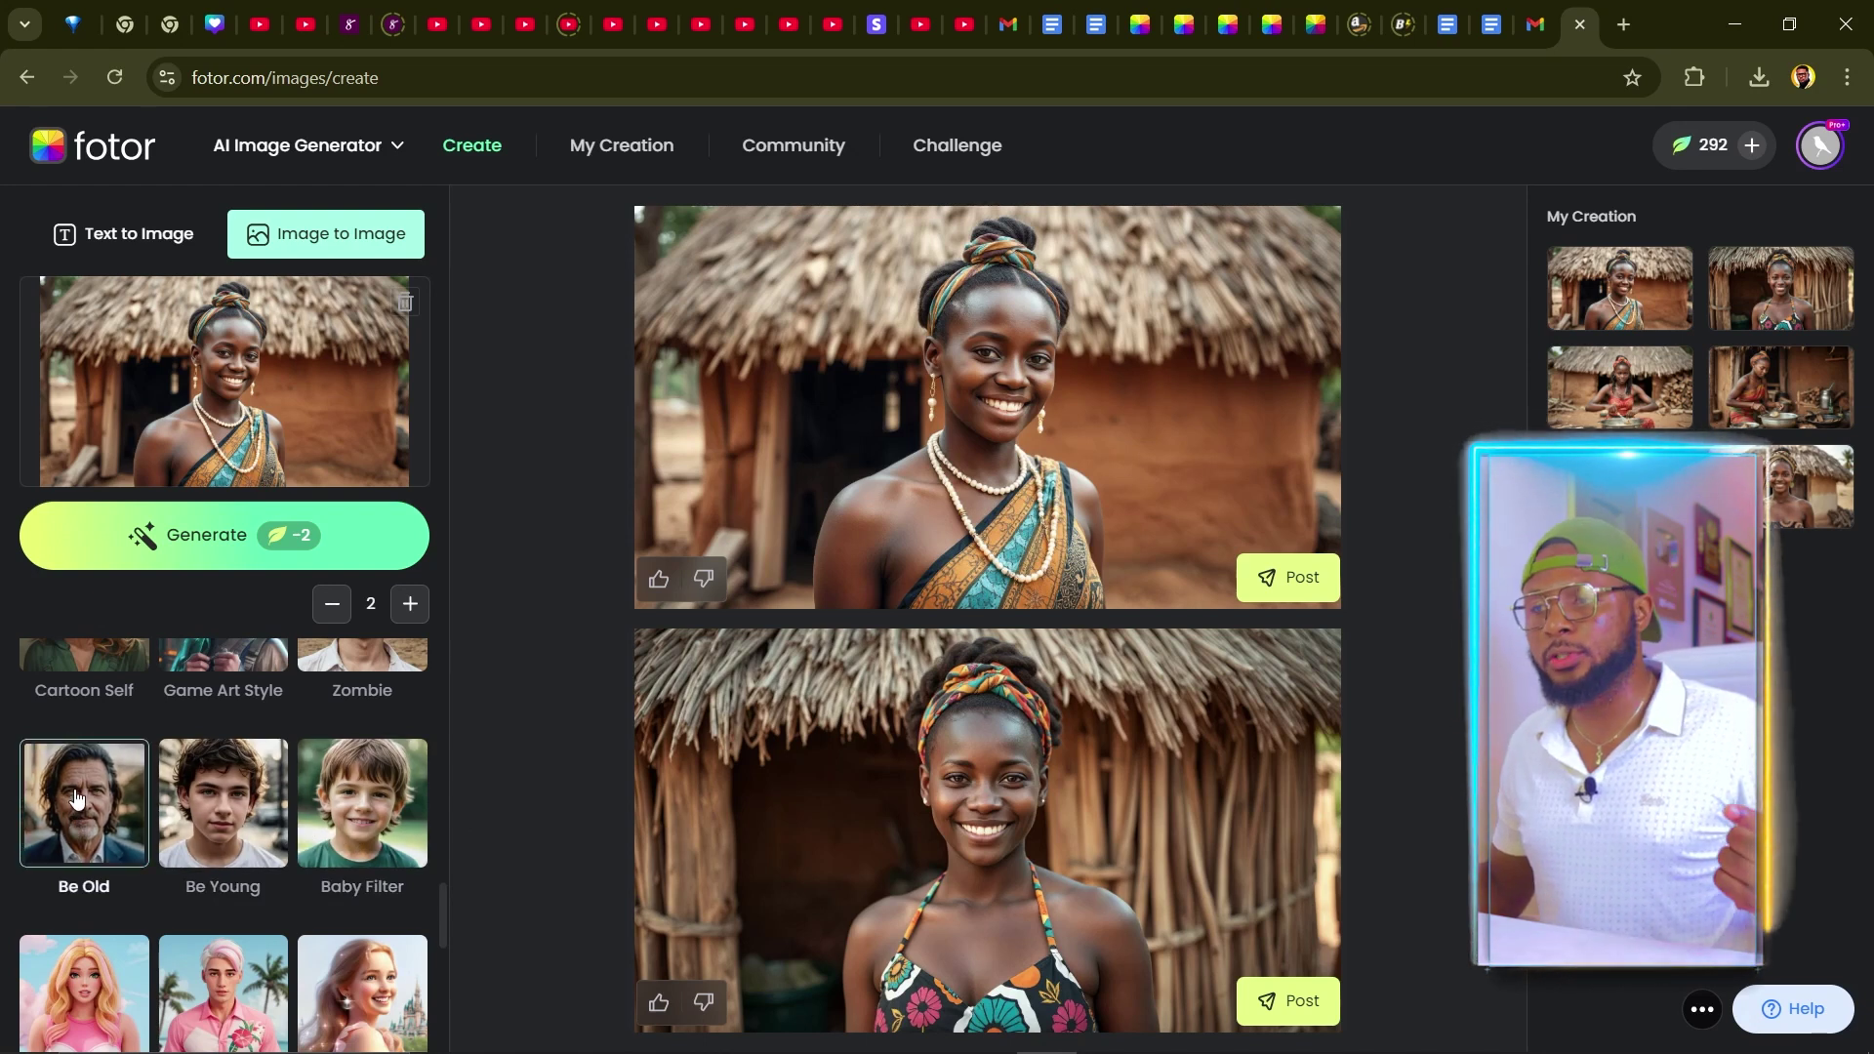
left_click(200, 535)
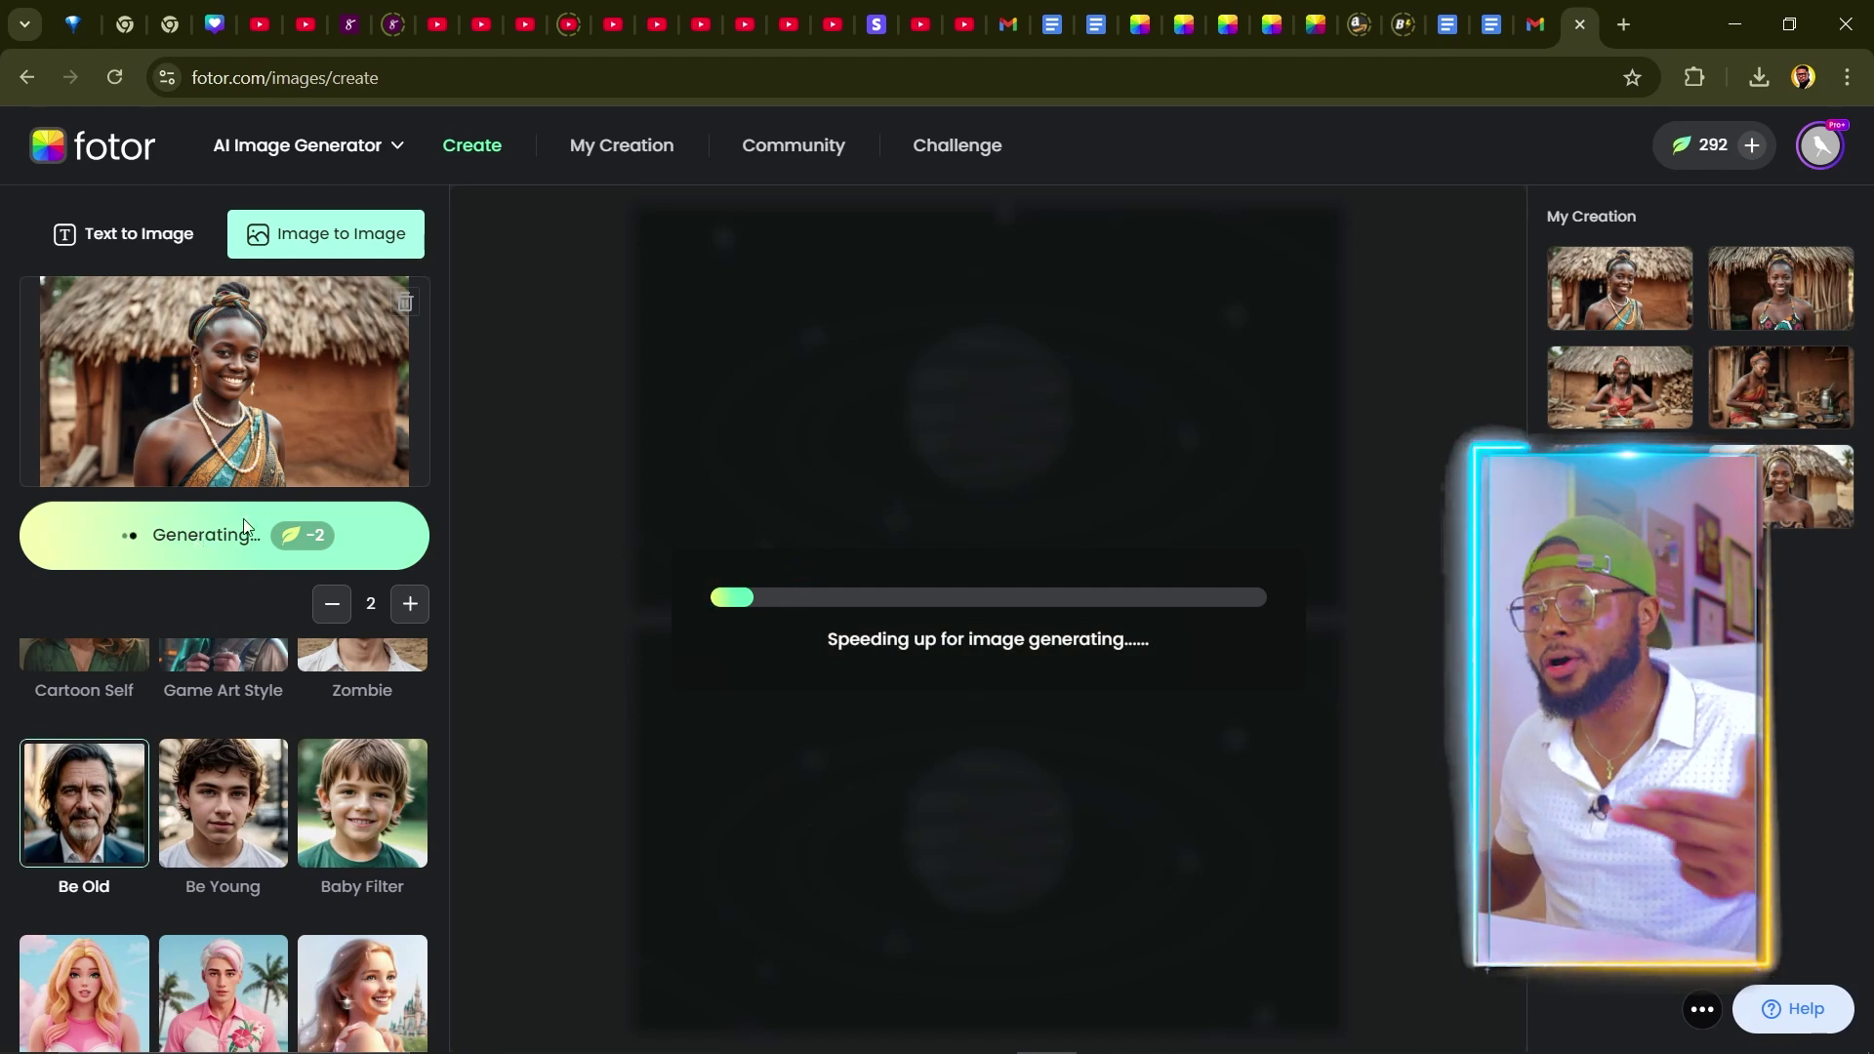
- Choose the Be Young style for the uploaded portrait and generate two images
mouse_move(326, 357)
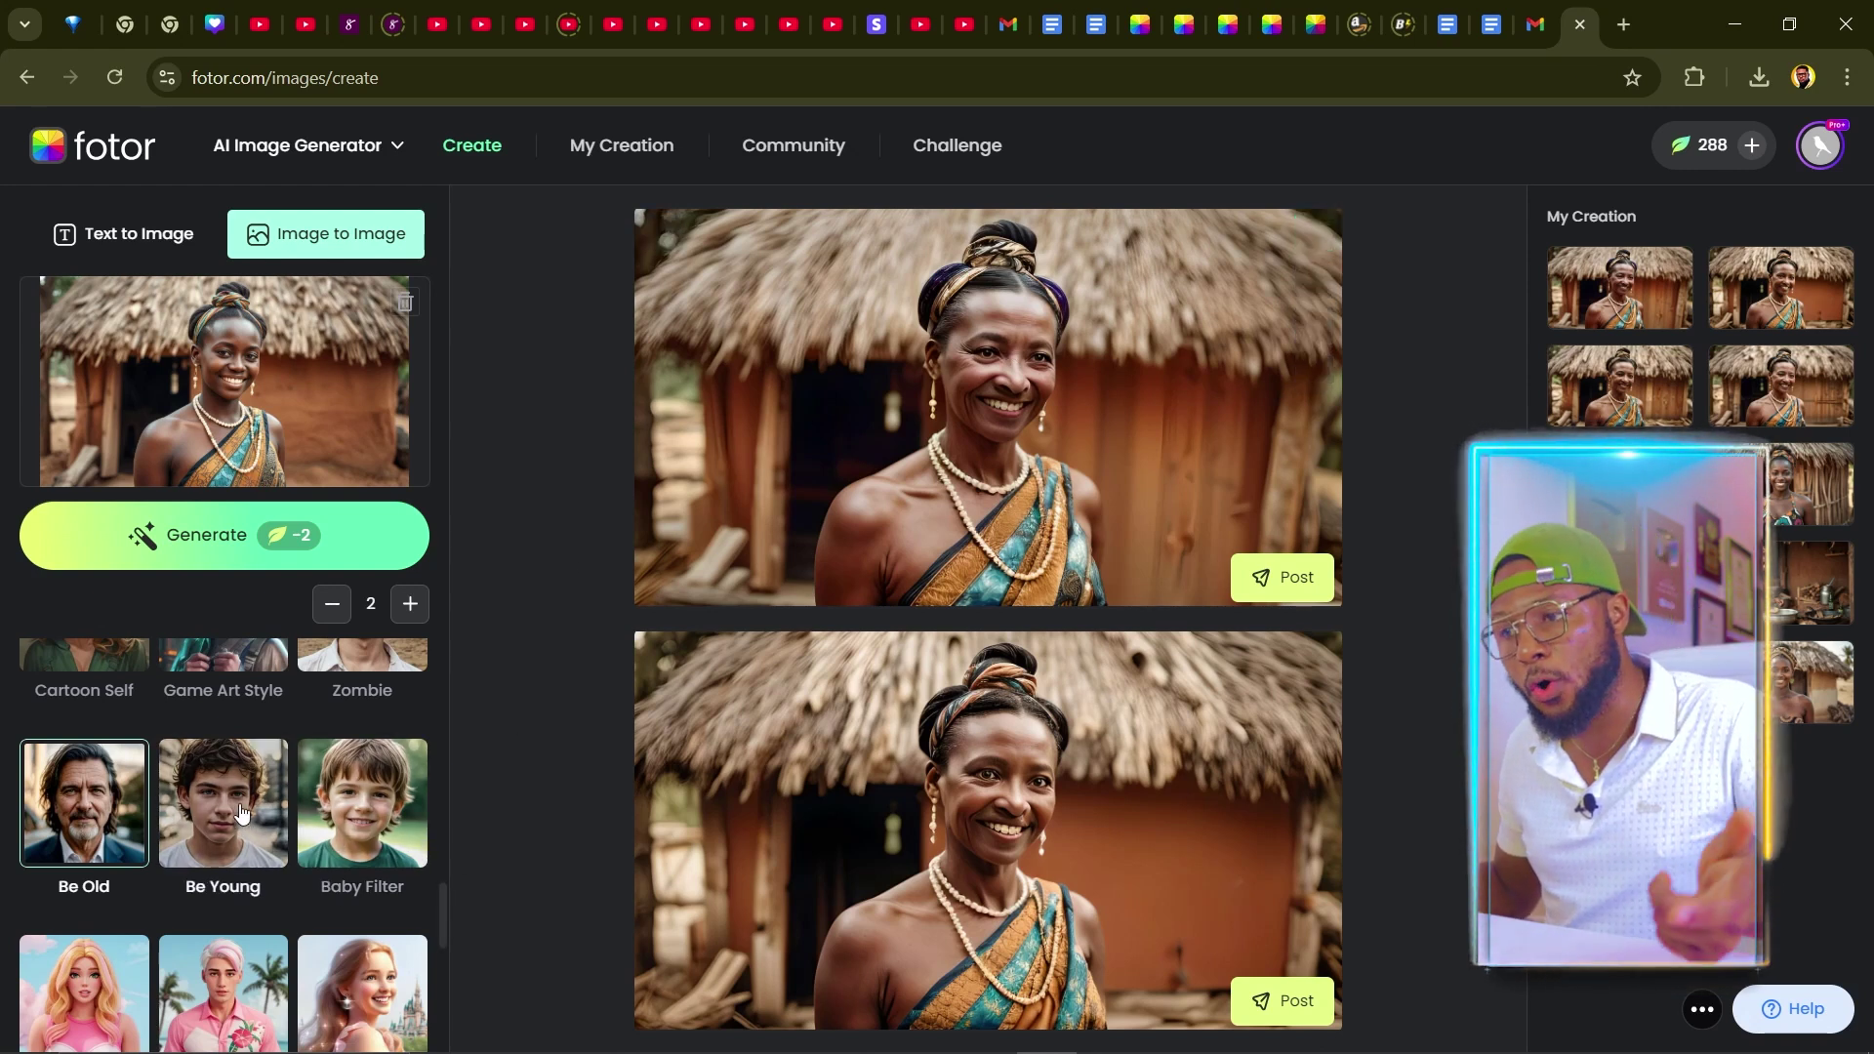
left_click(362, 802)
left_click(221, 539)
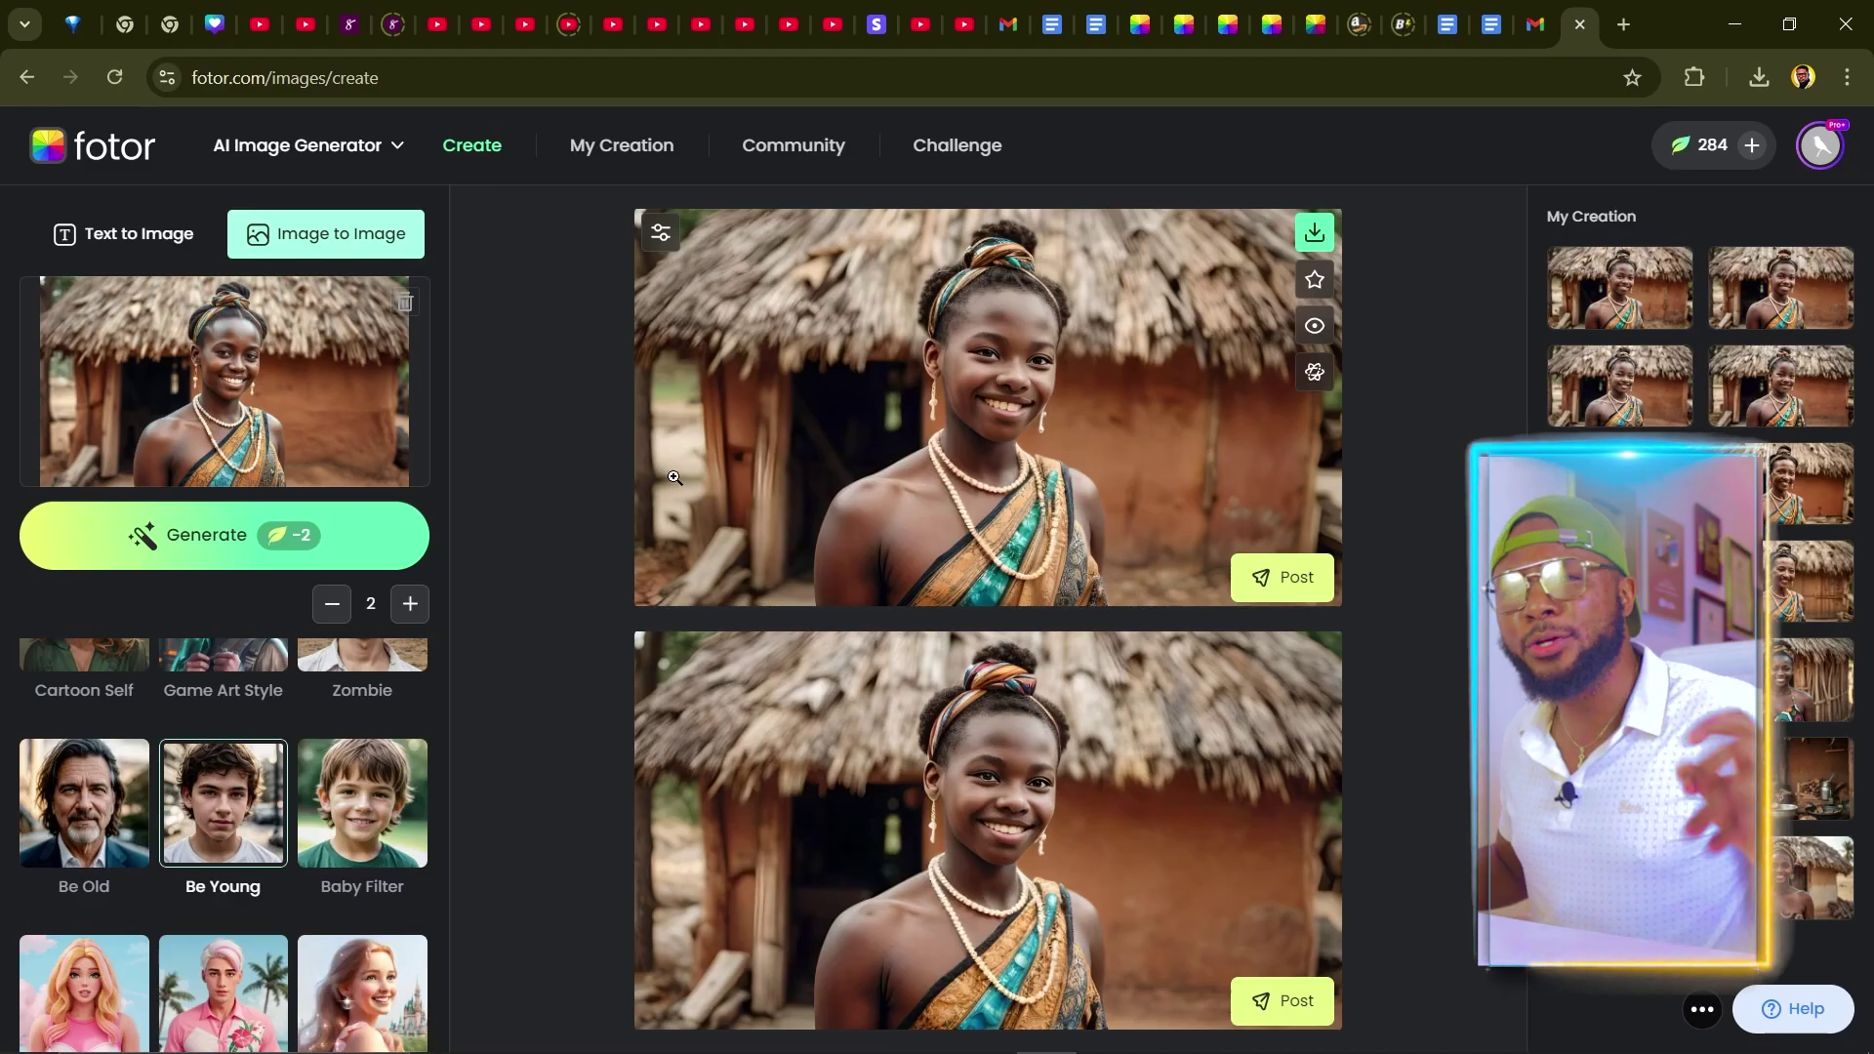
- Open the first younger-looking image in AI Replace and brush over both earrings at size 30
left_click(660, 235)
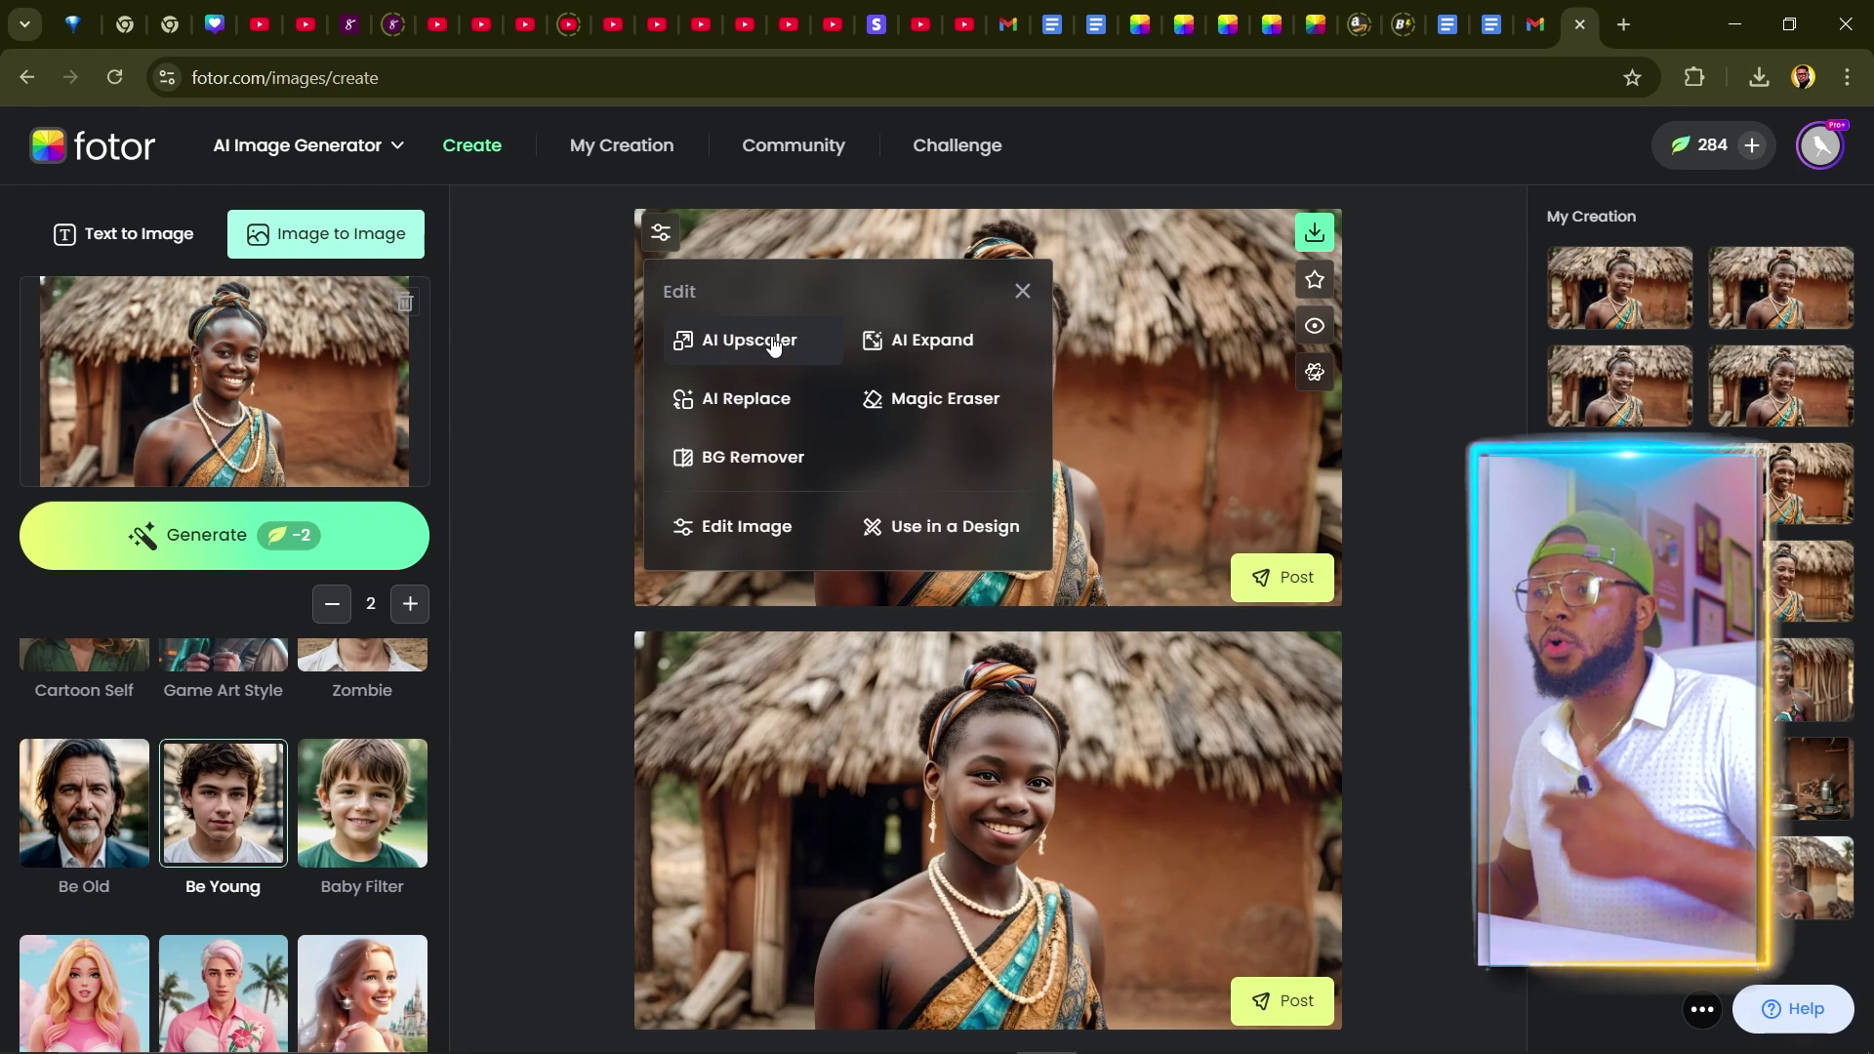
left_click(739, 408)
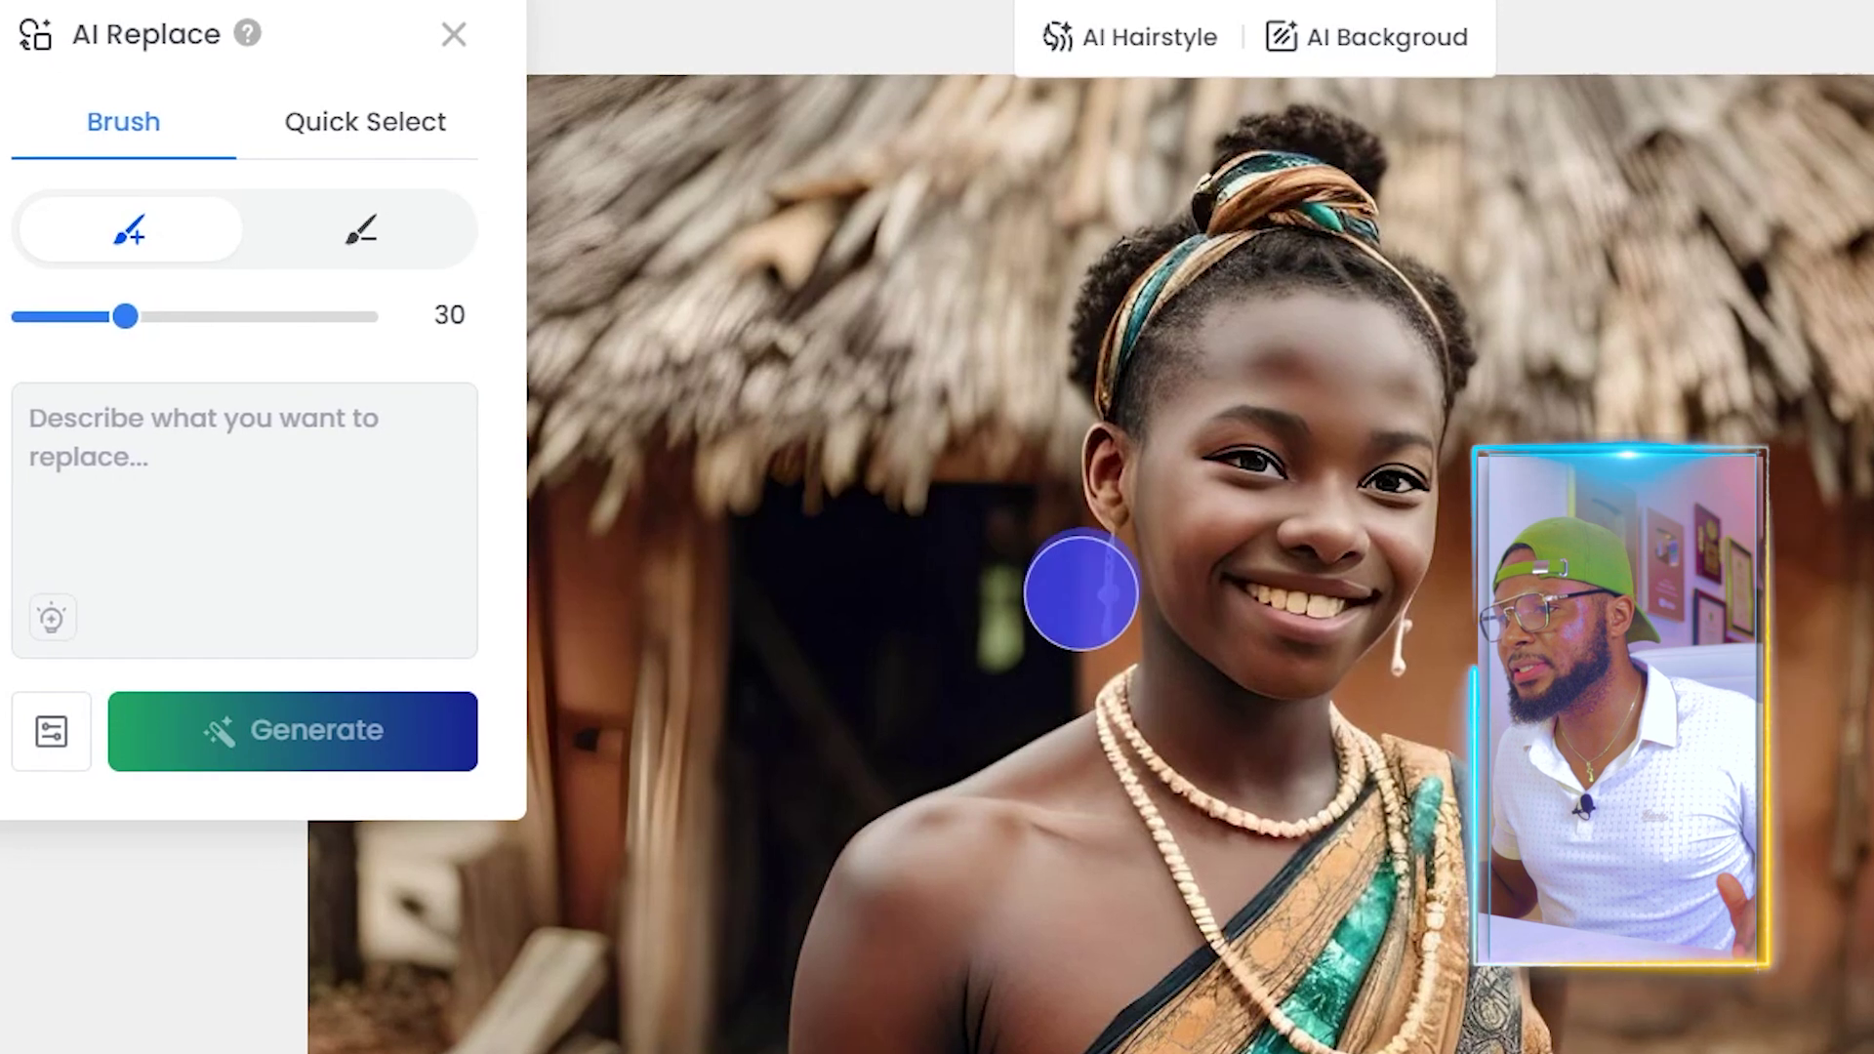
left_click(1048, 582)
left_click(1426, 656)
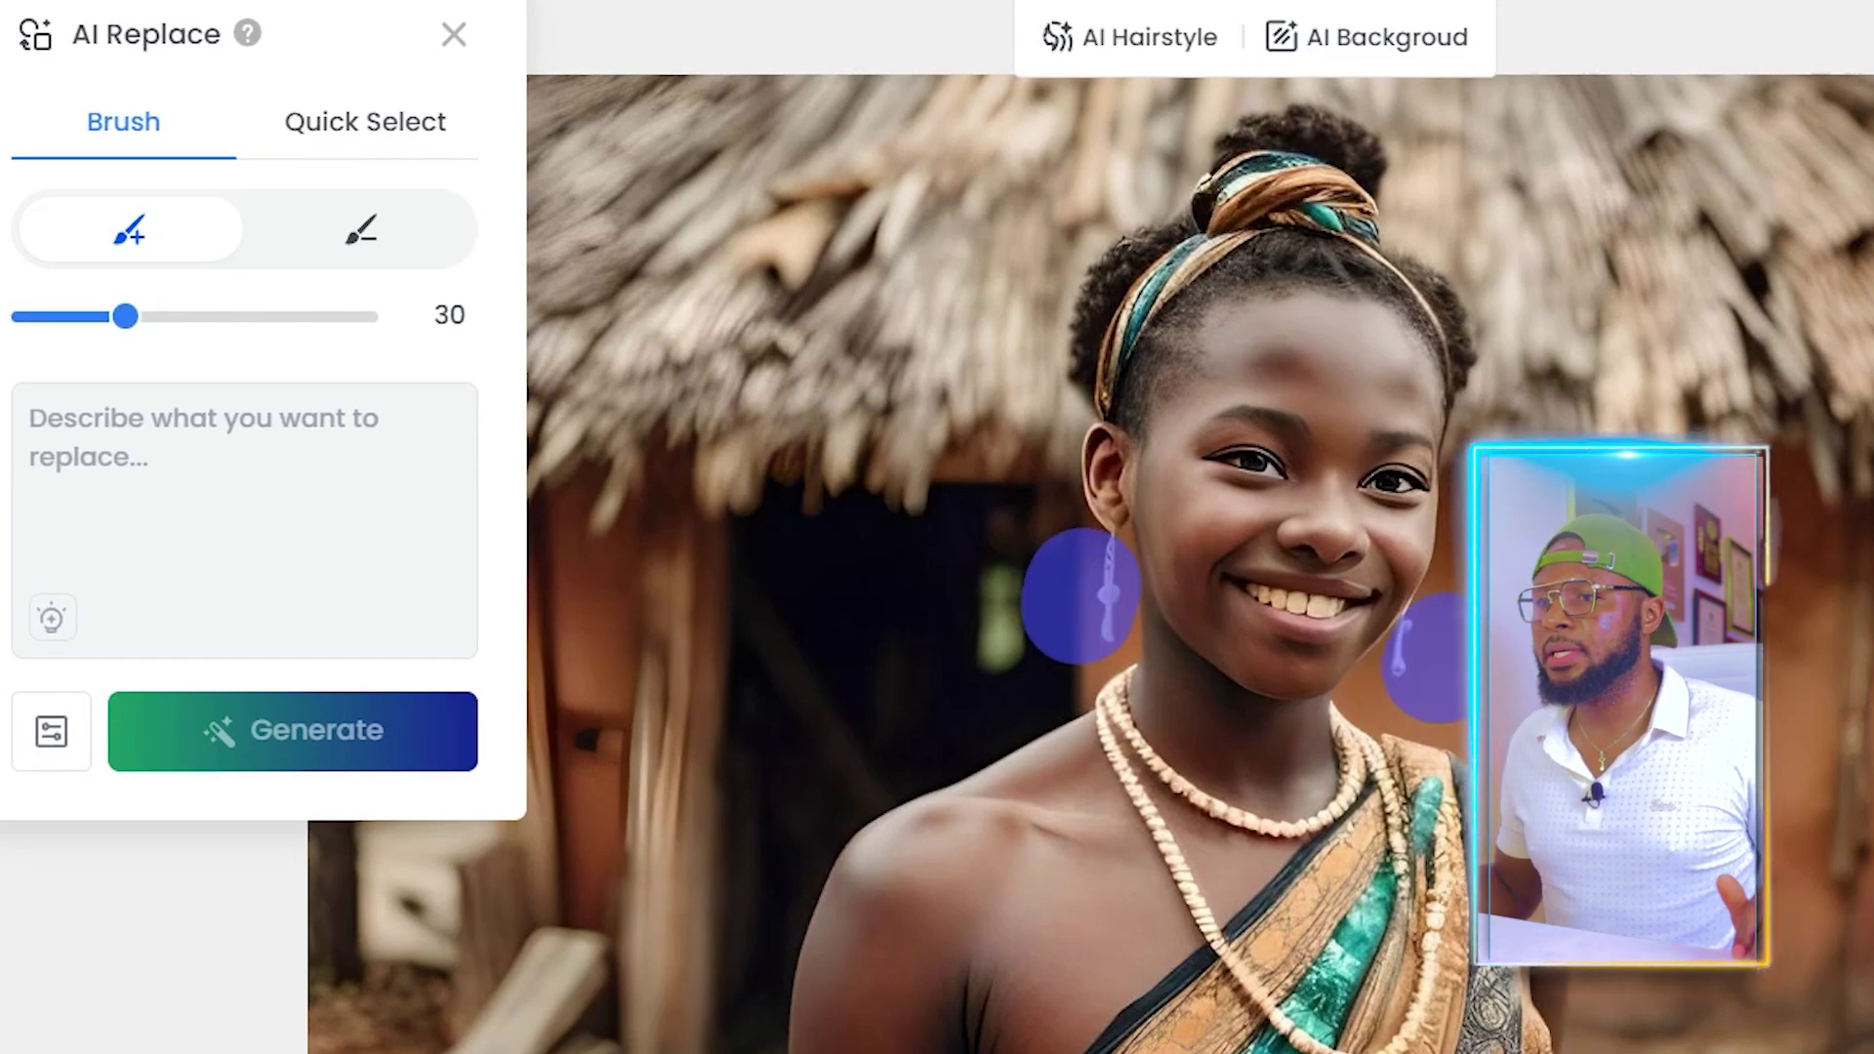
- Generate a replacement for the masked areas with the prompt "Gold earrings" and apply the first result
left_click(214, 456)
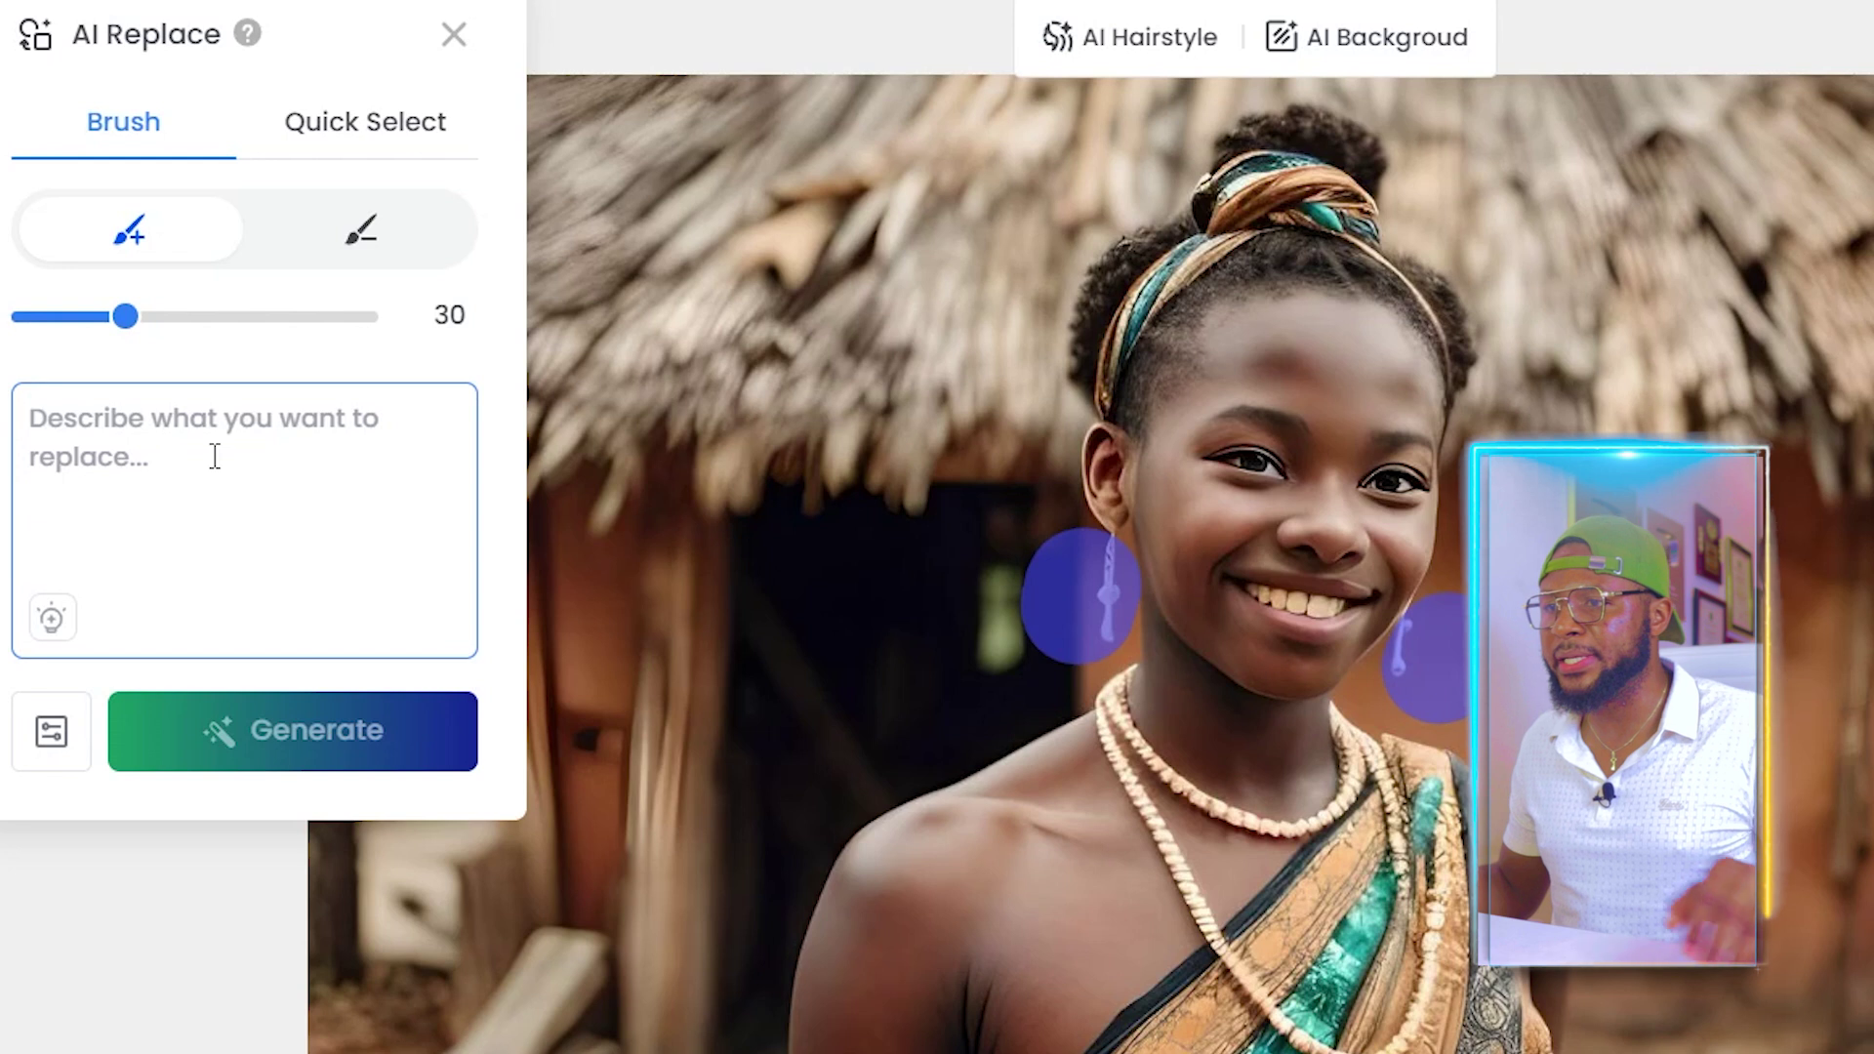
type("G")
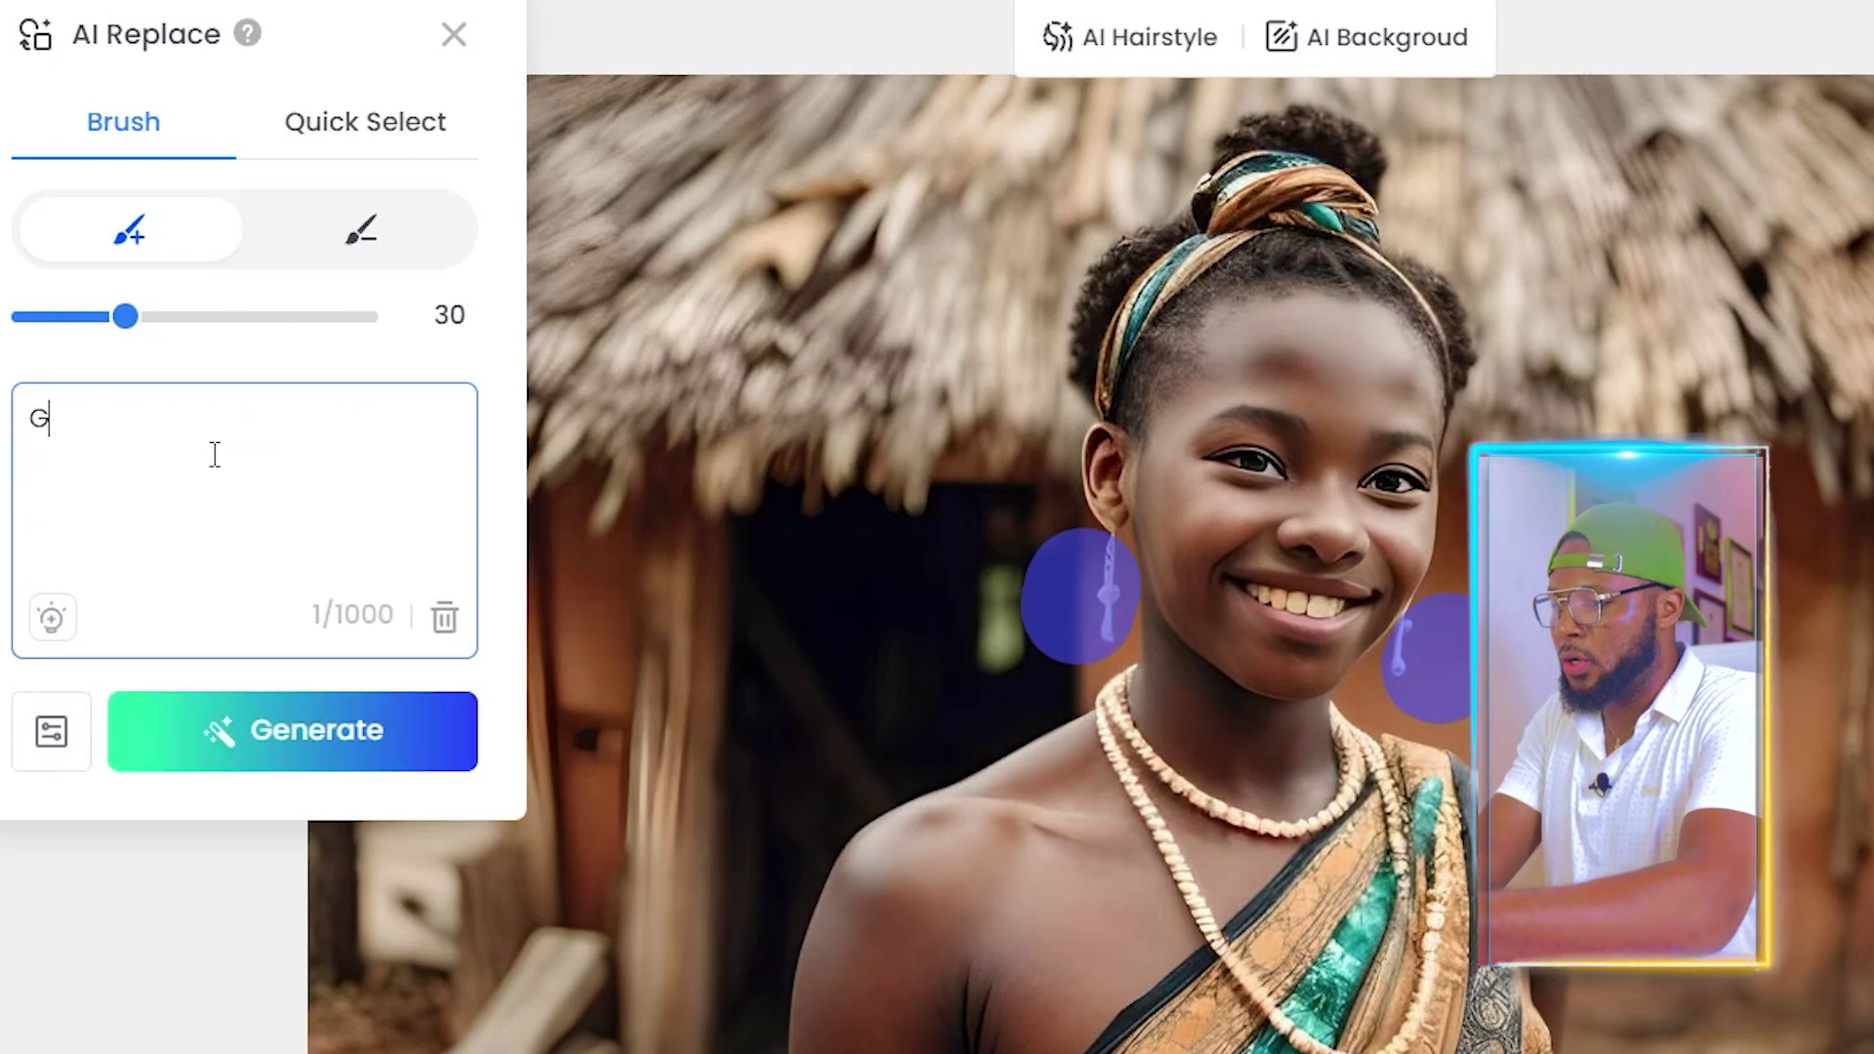
type("old ear")
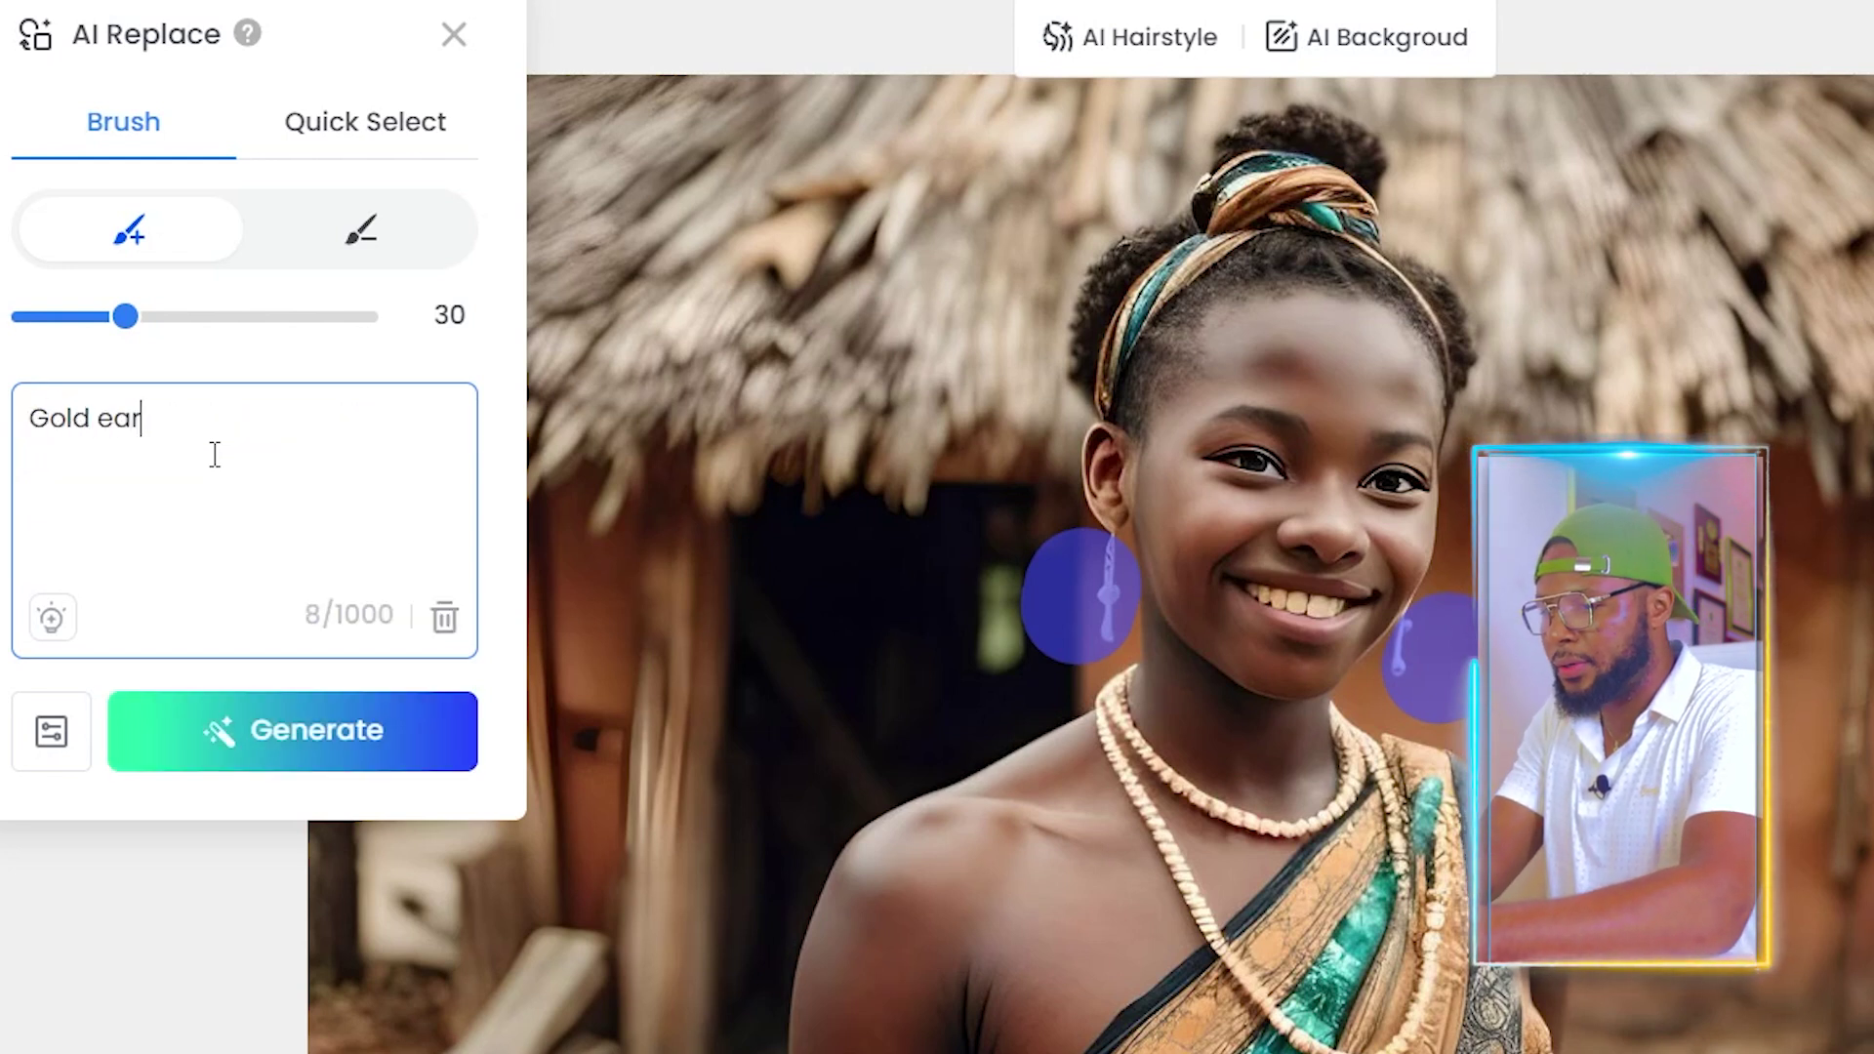
type("rings")
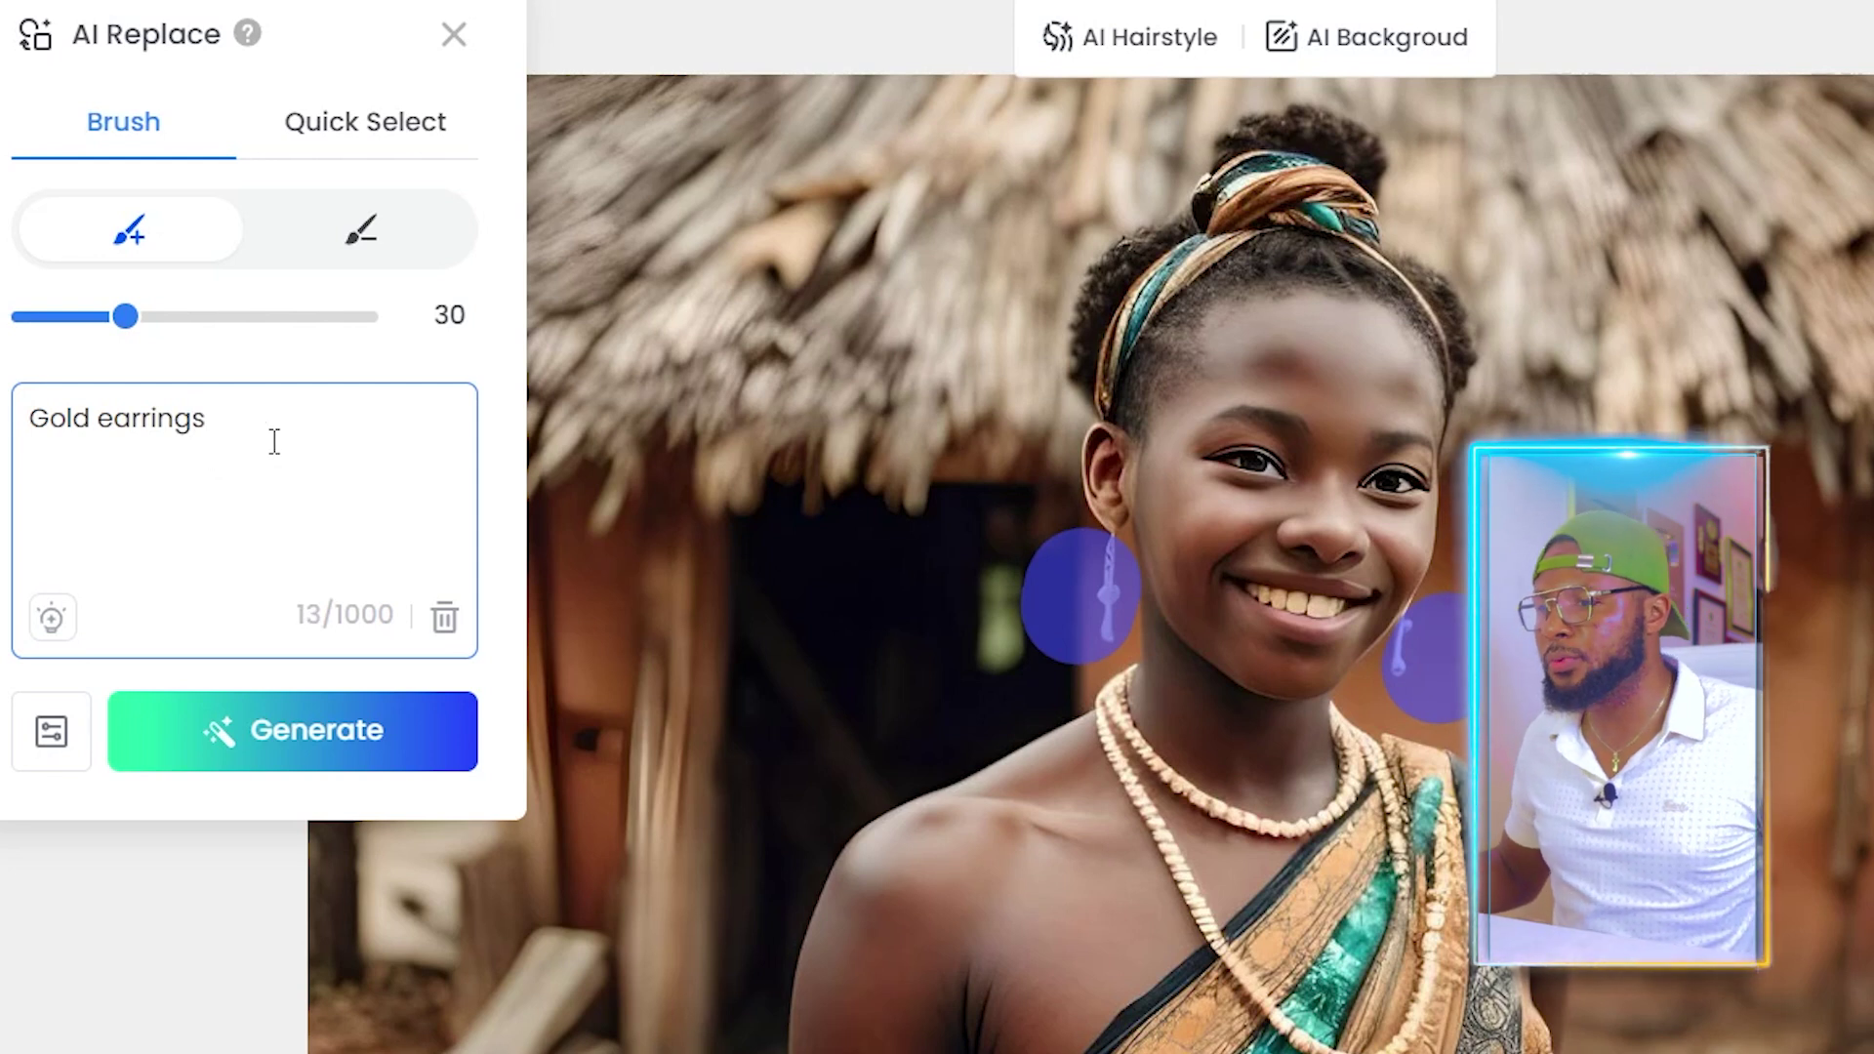
left_click(265, 737)
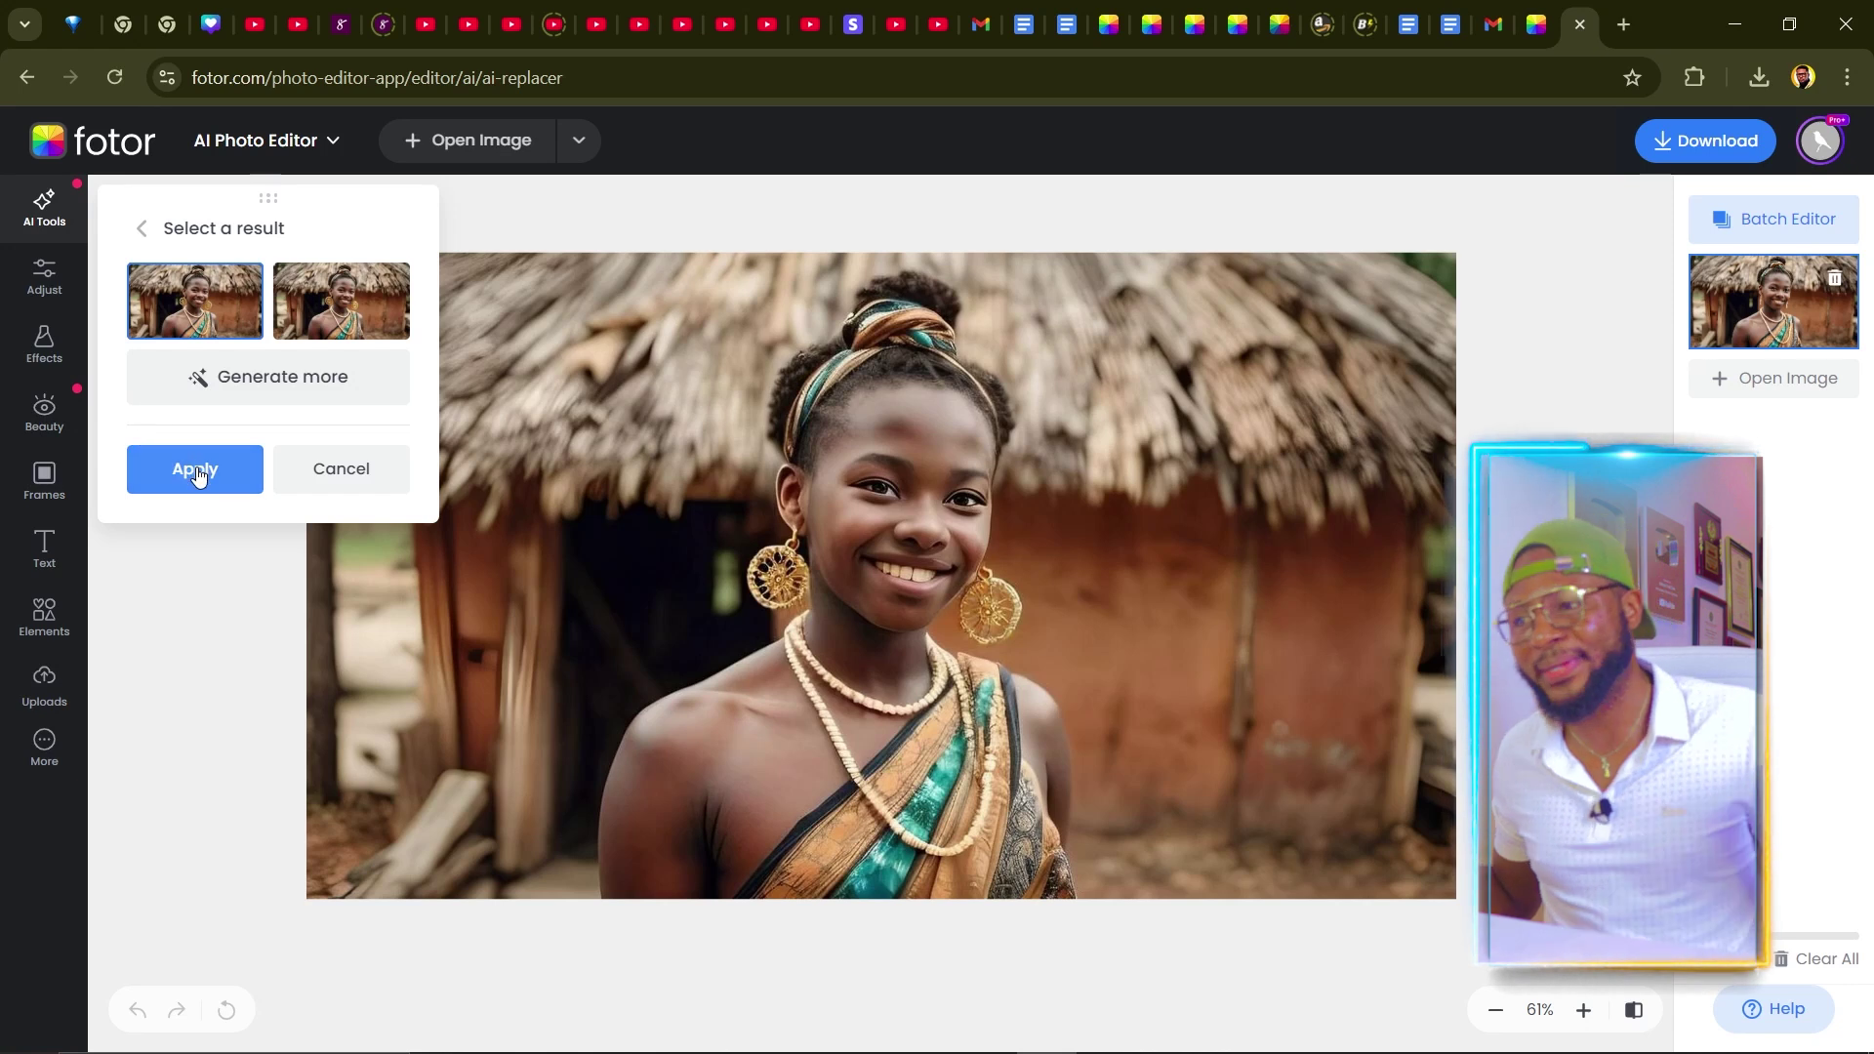
left_click(183, 471)
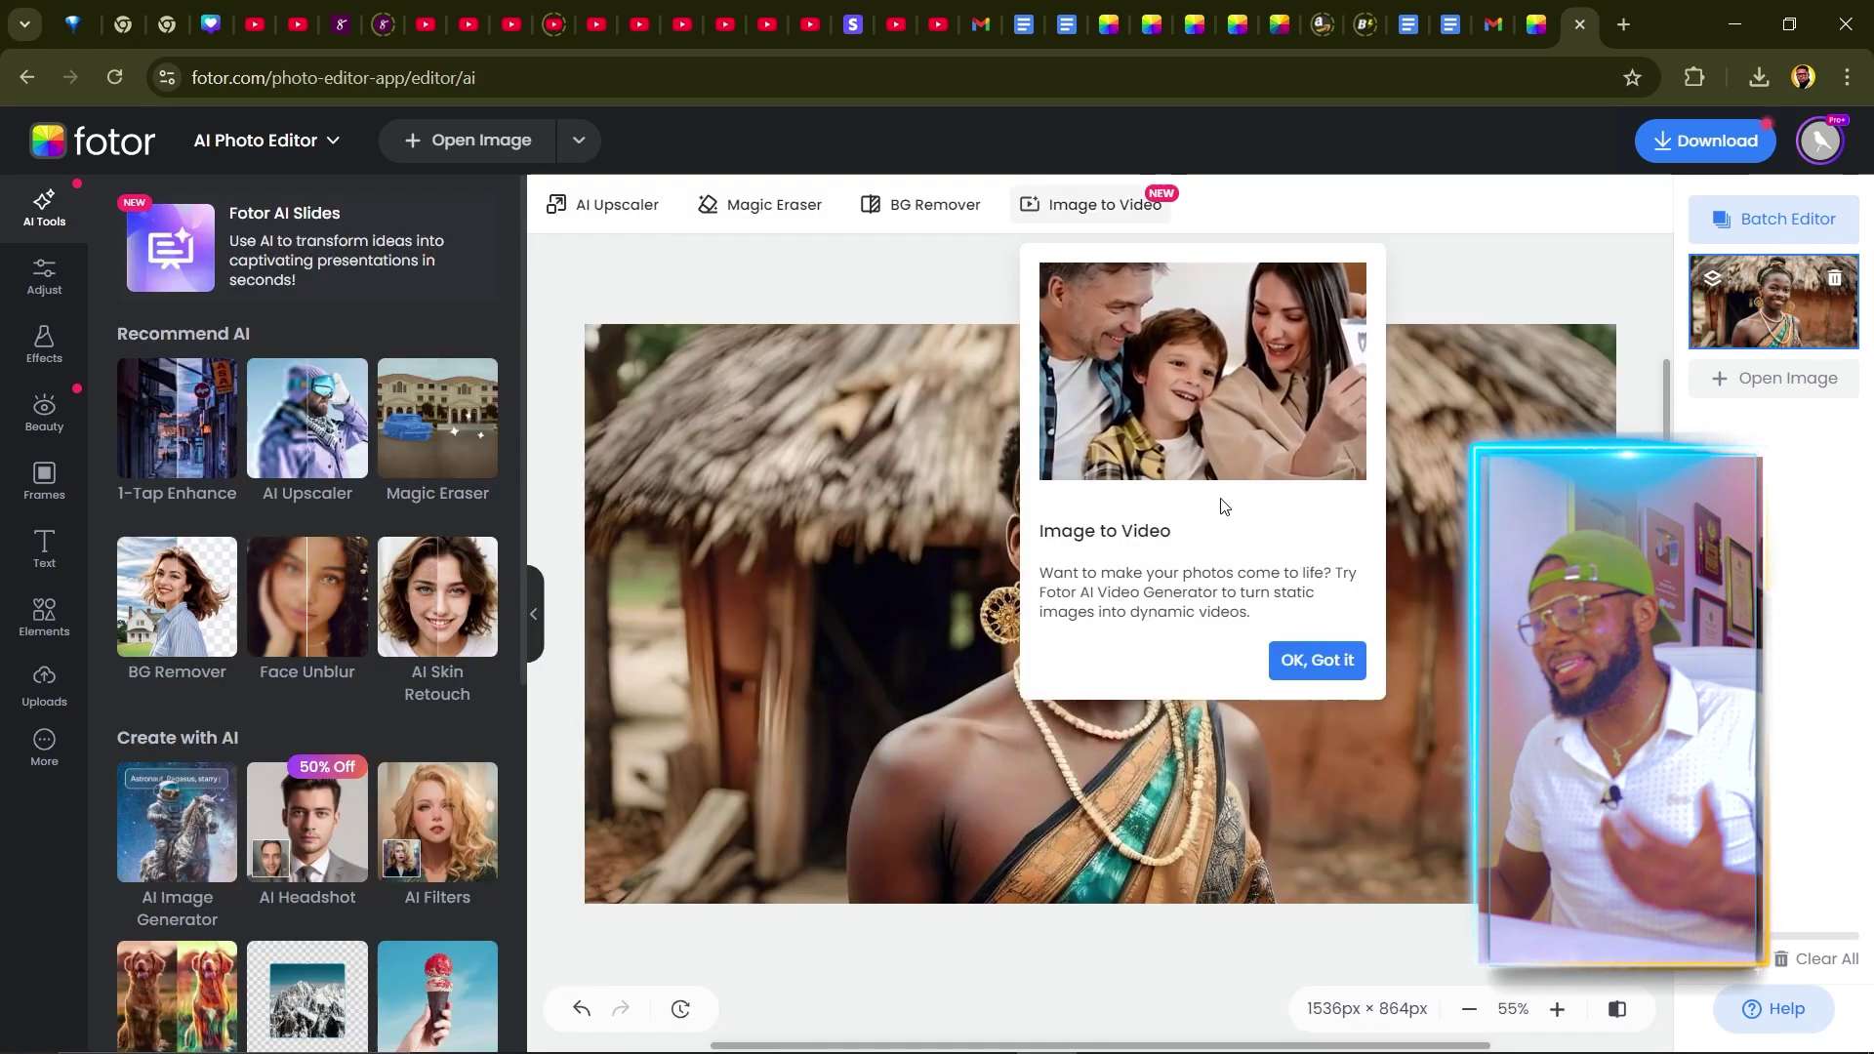
- Dismiss the Image to Video tip and download the edited image as a high-quality JPG
left_click(1341, 660)
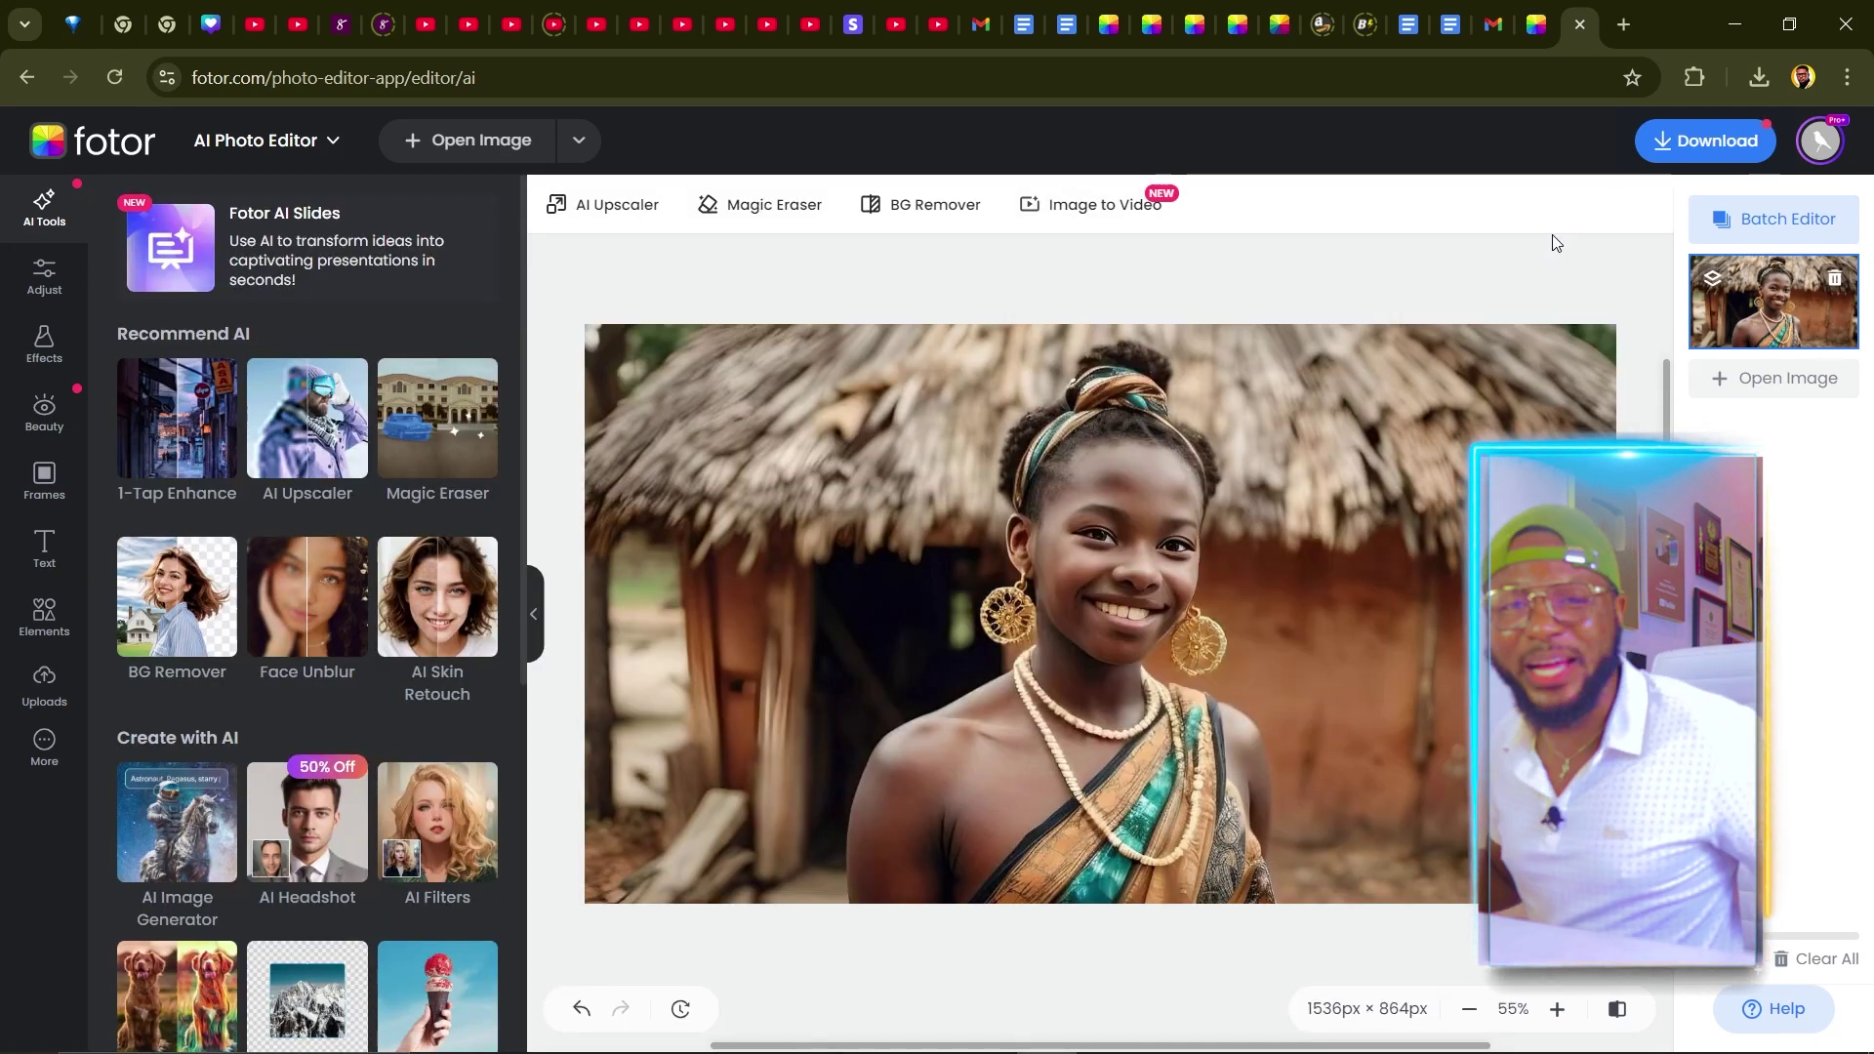
left_click(1669, 144)
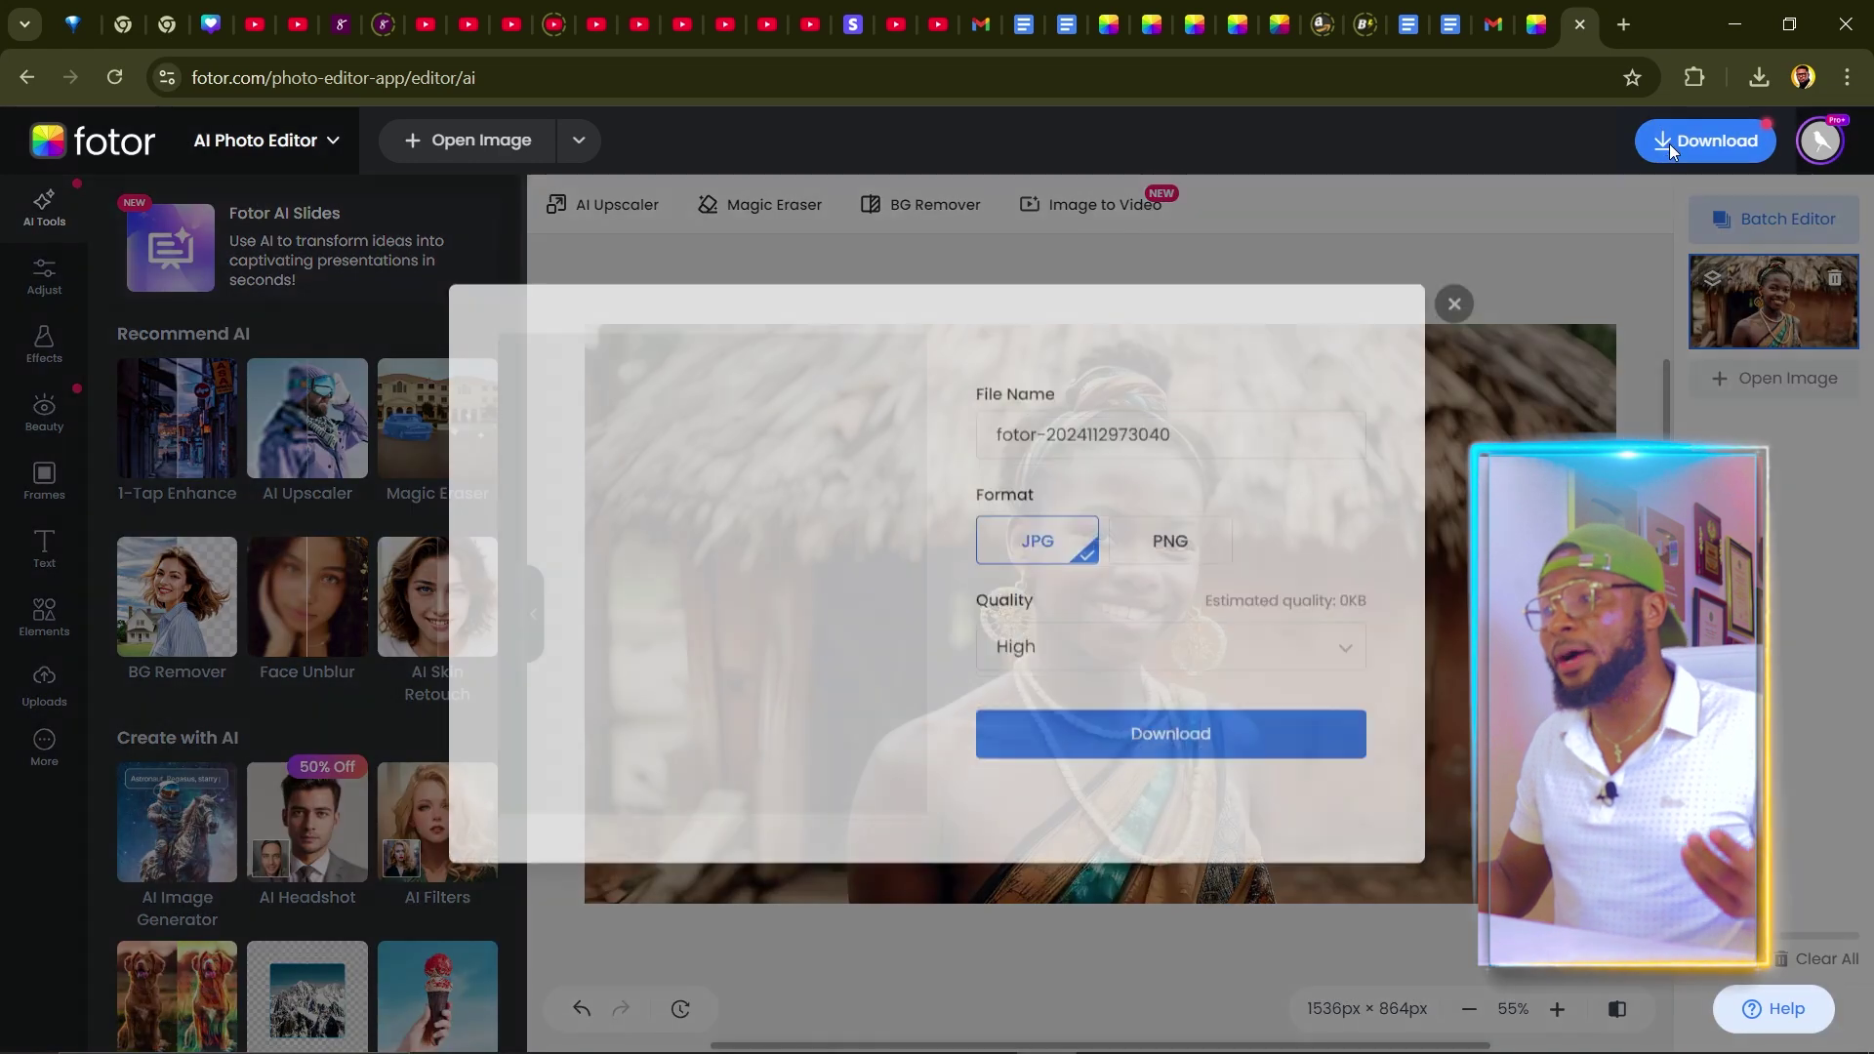
left_click(1148, 746)
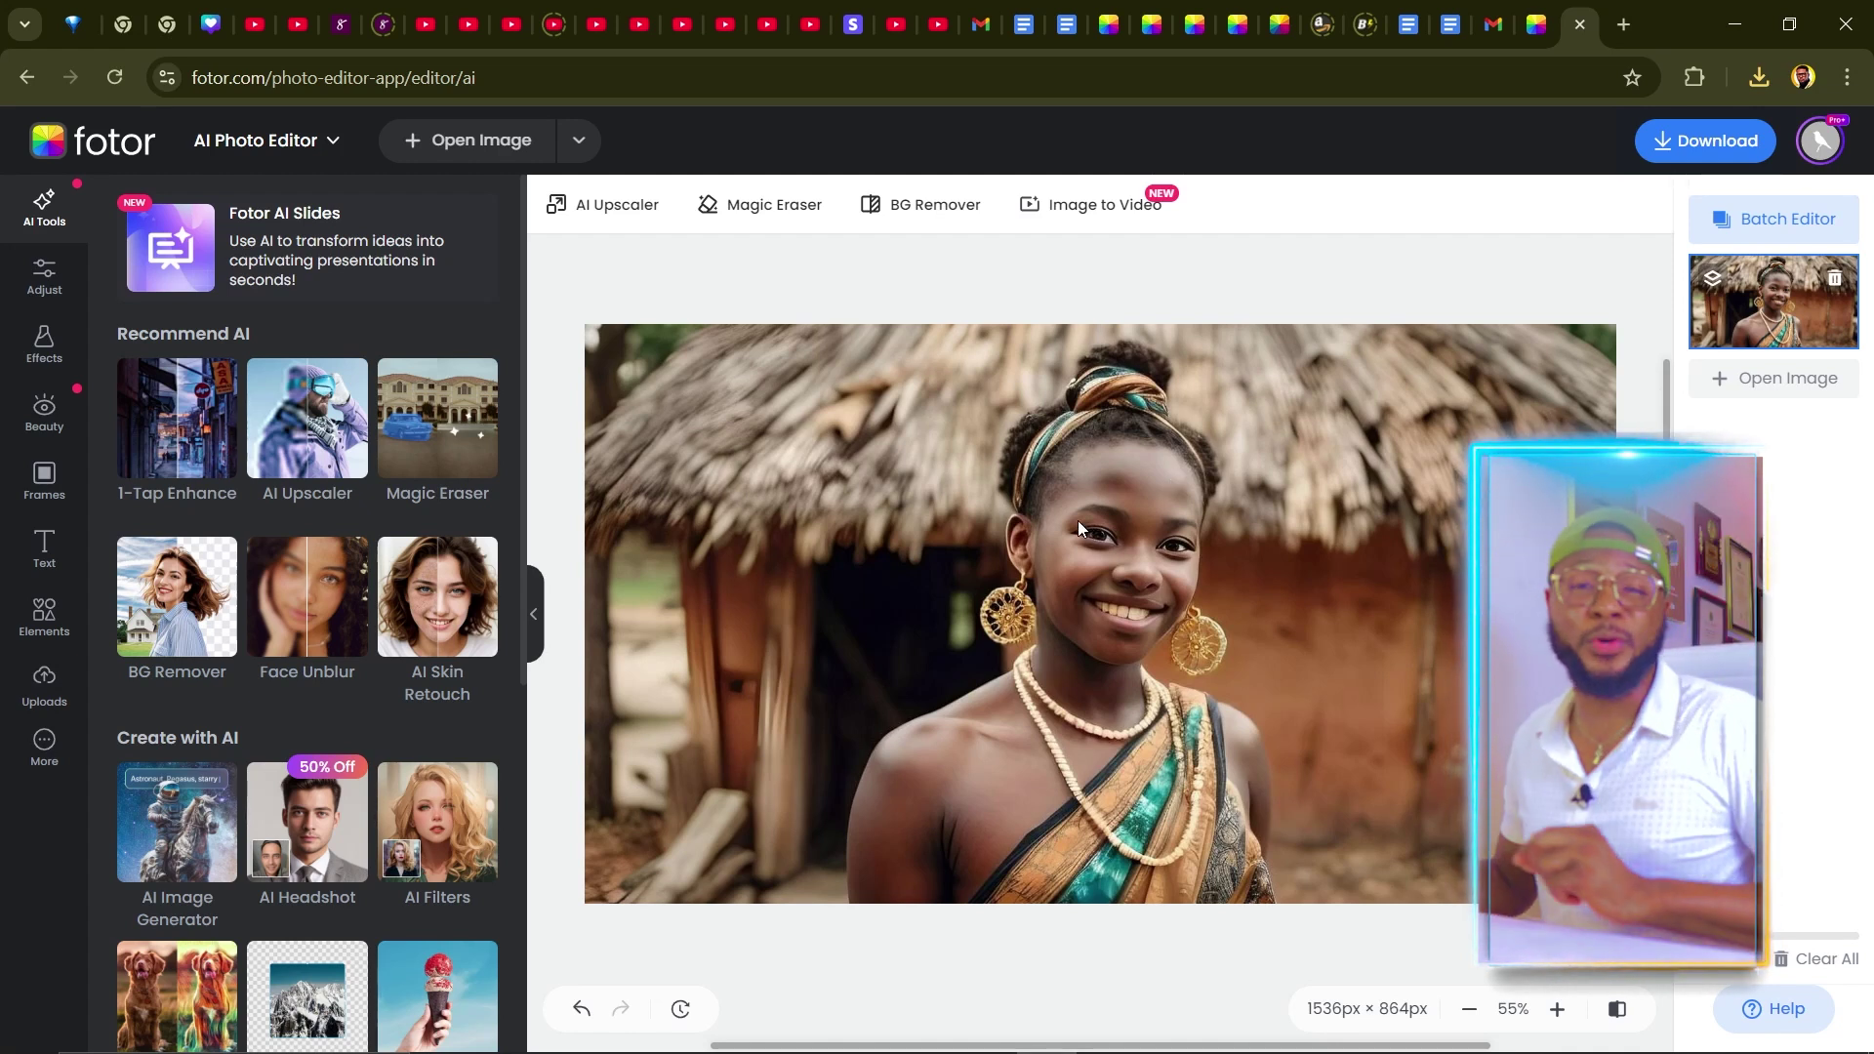
- Send the edited image to Image to Video and enter "smiling" as the video description
left_click(1097, 207)
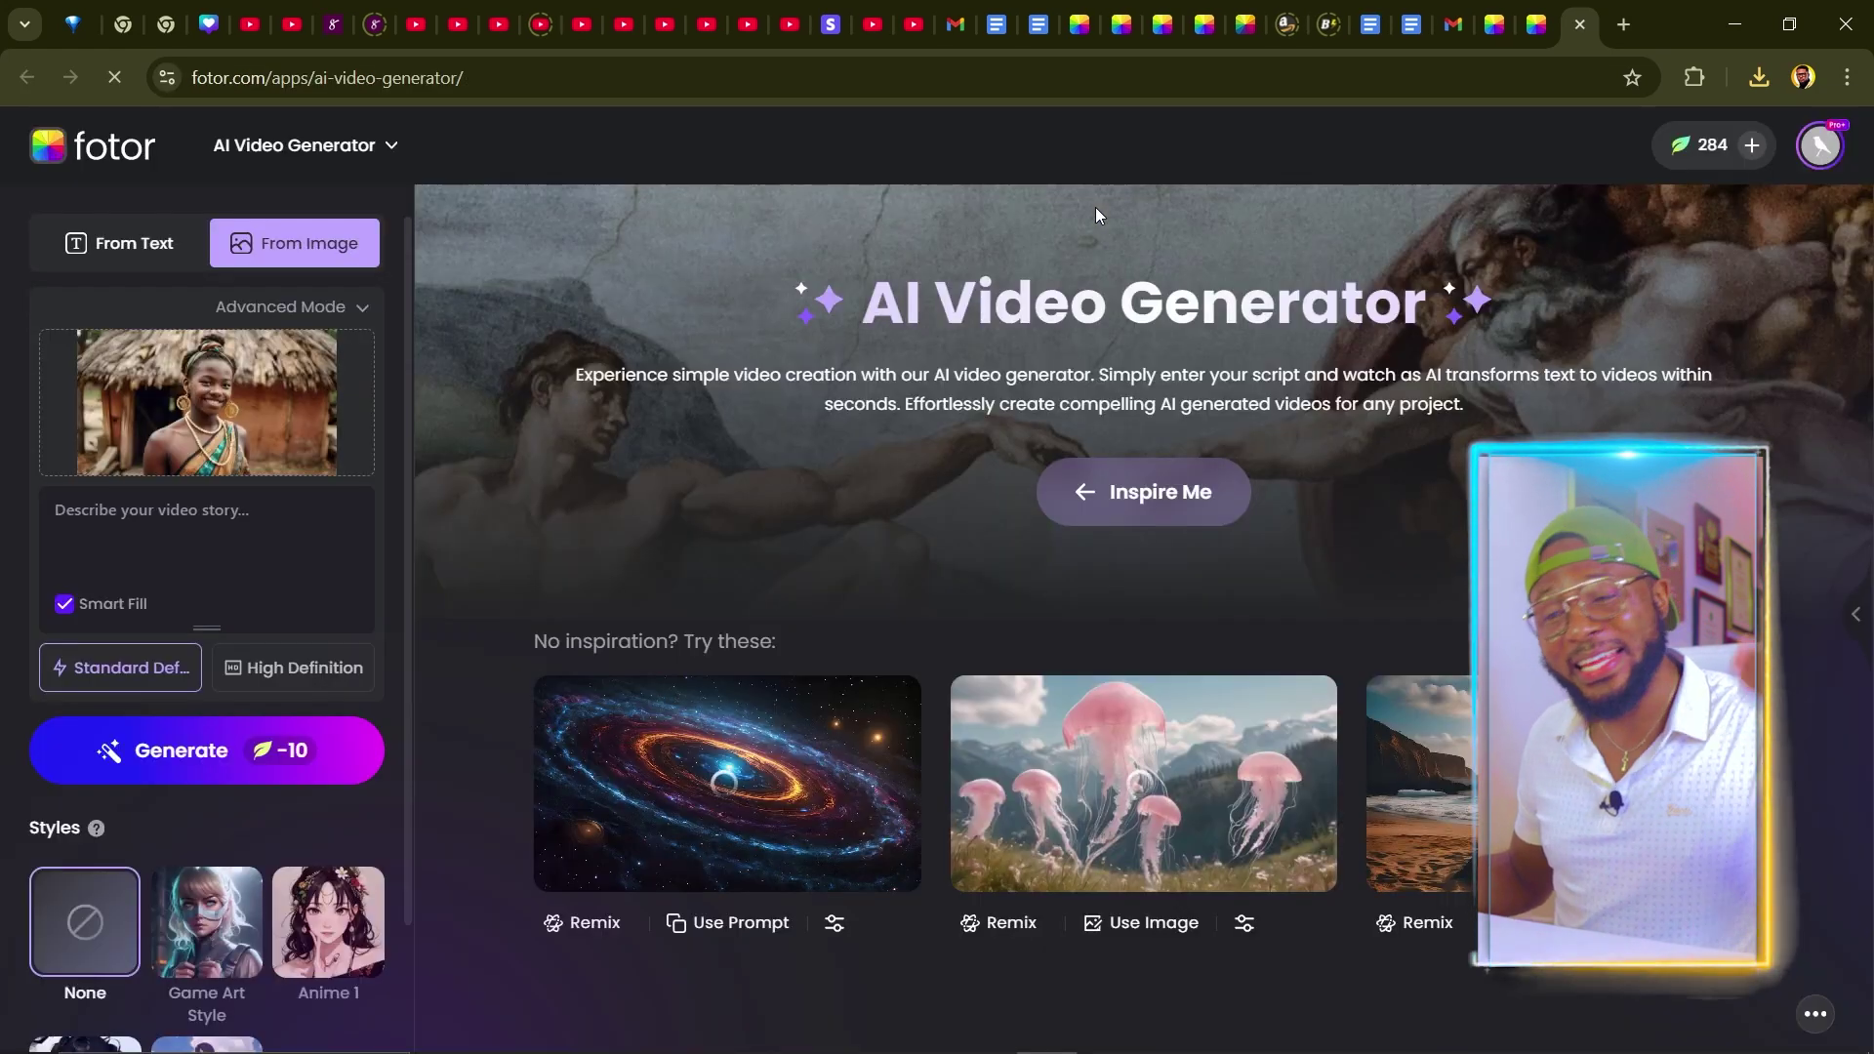
left_click(171, 512)
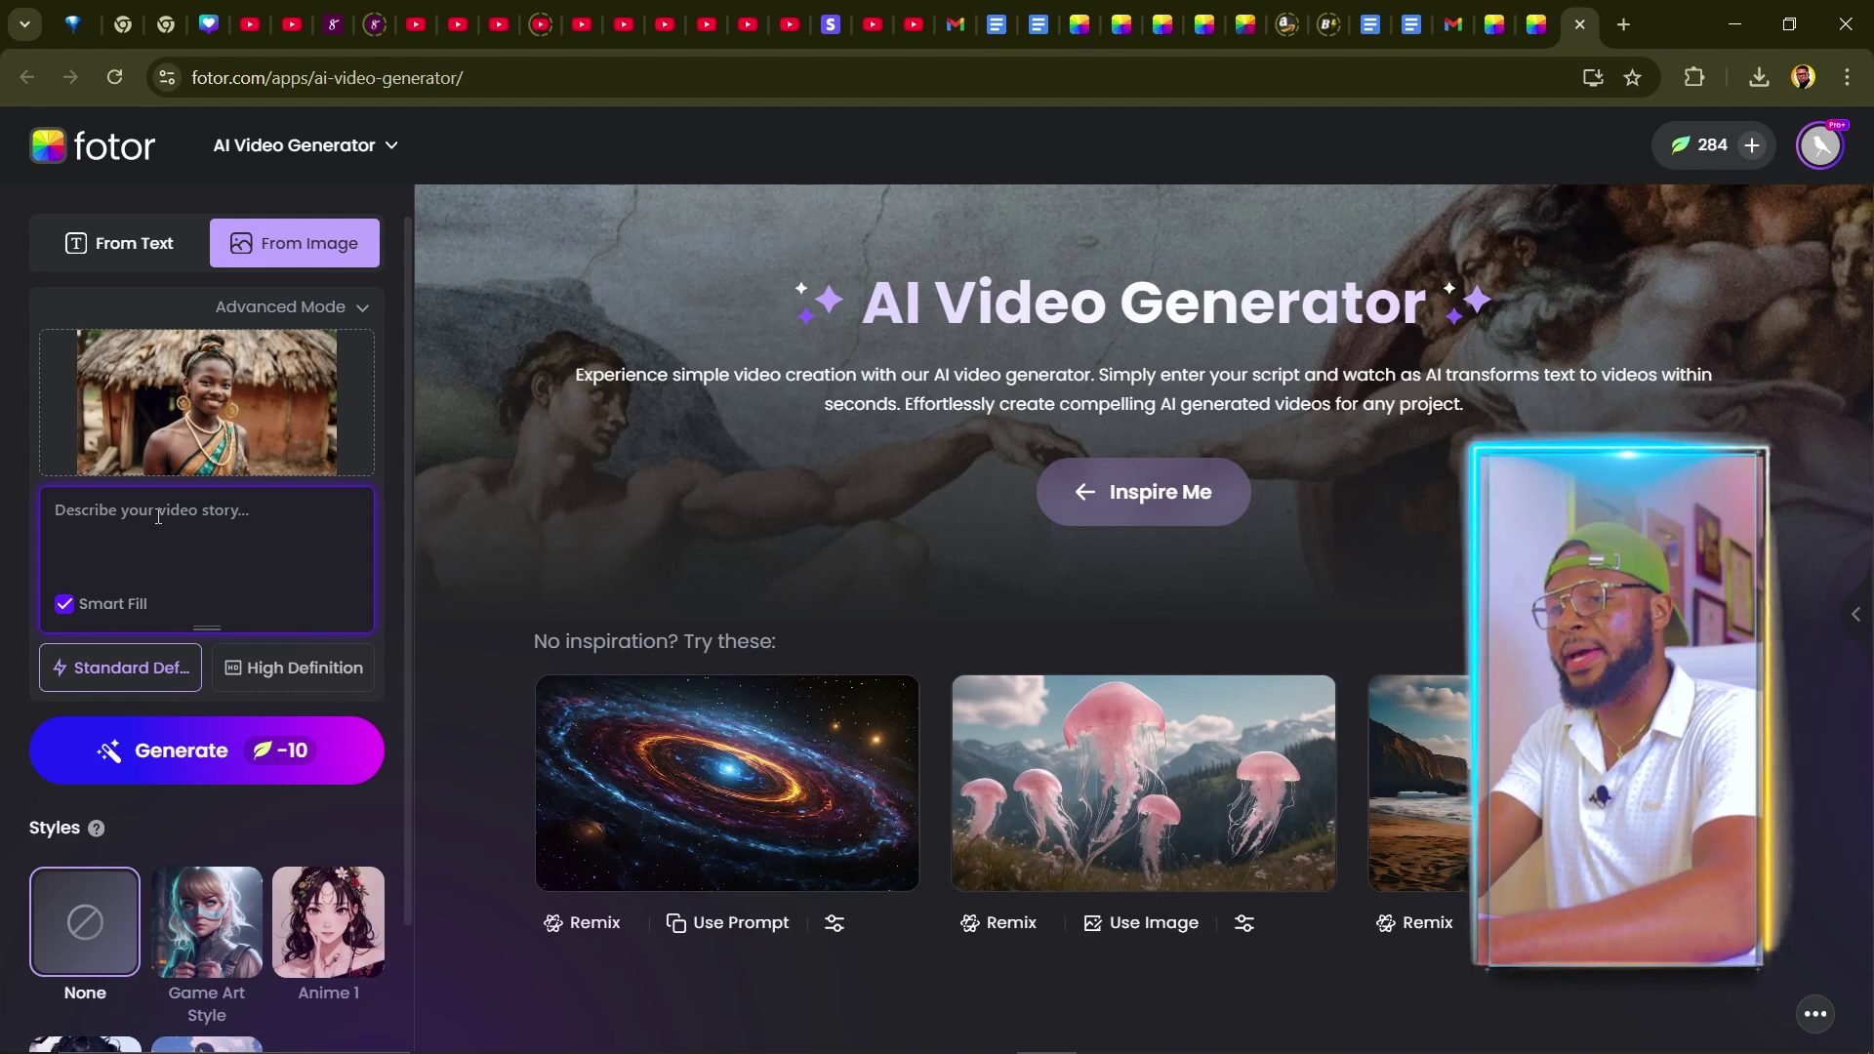
type("smiling")
scroll(158, 515, "down", 2)
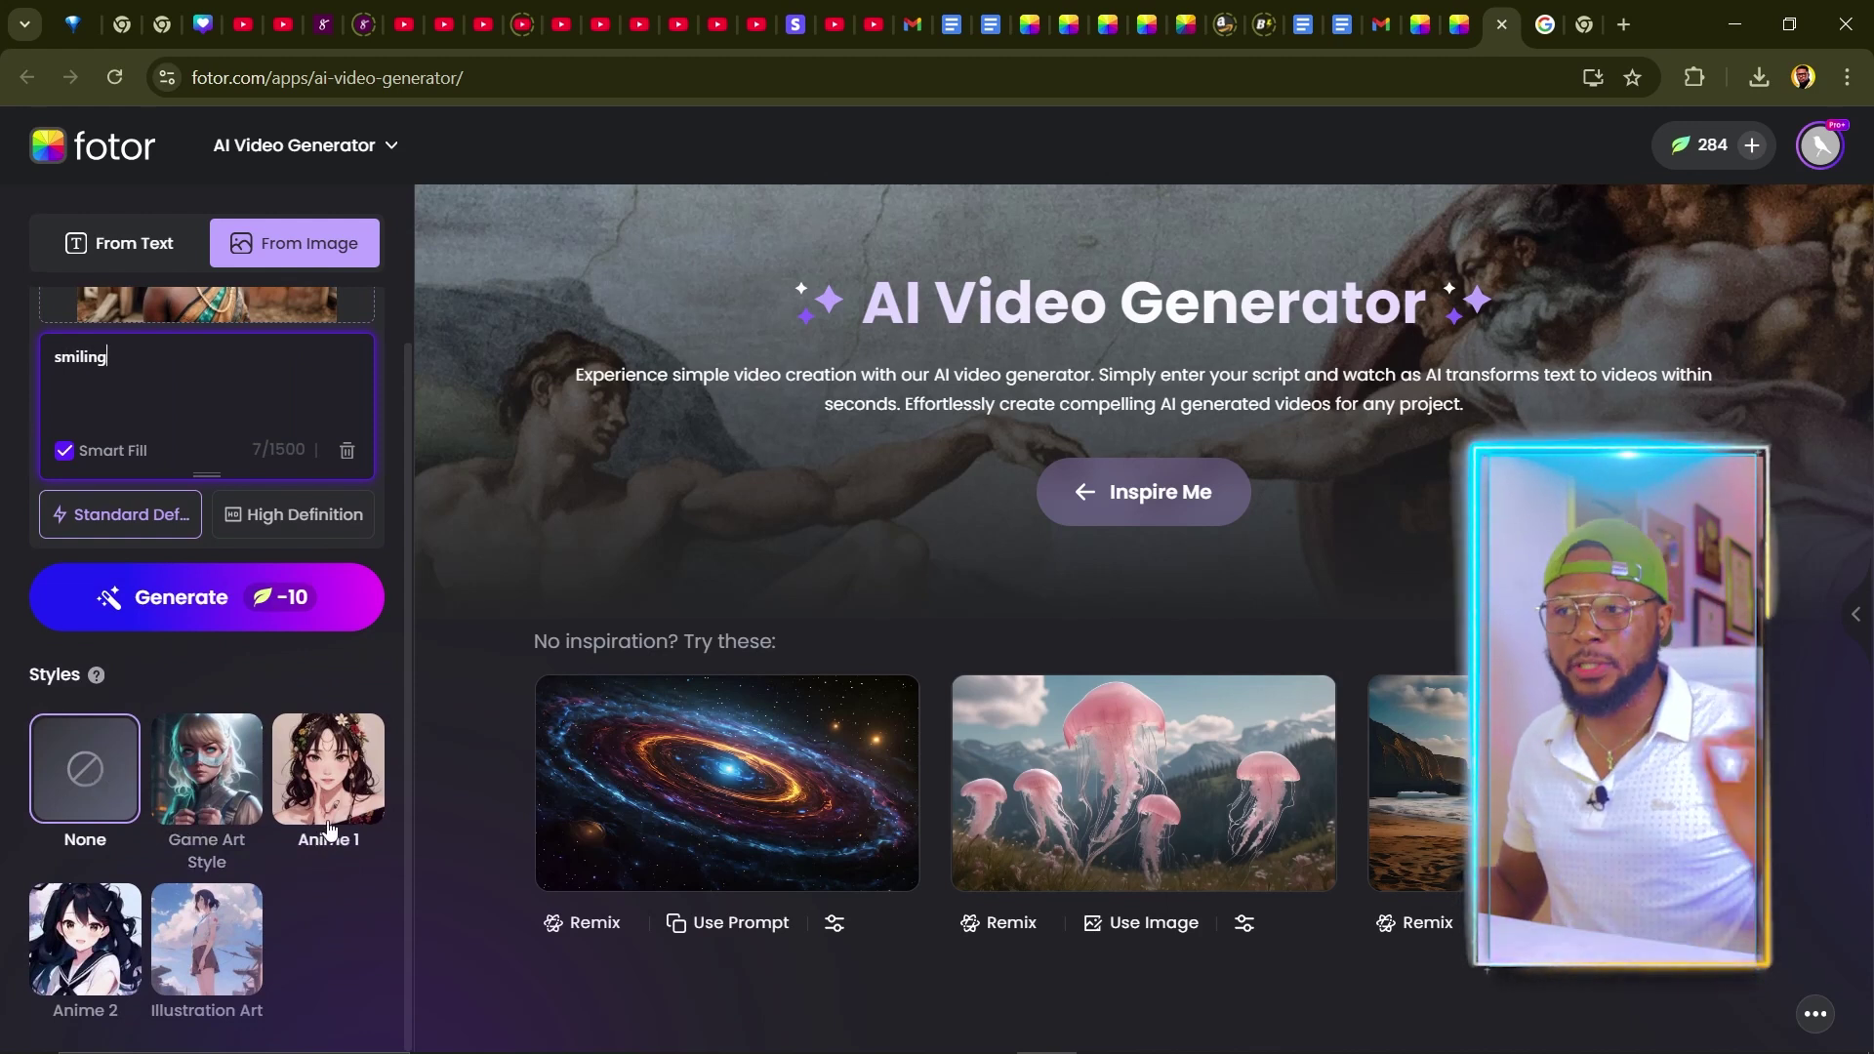
scroll(190, 521, "up", 2)
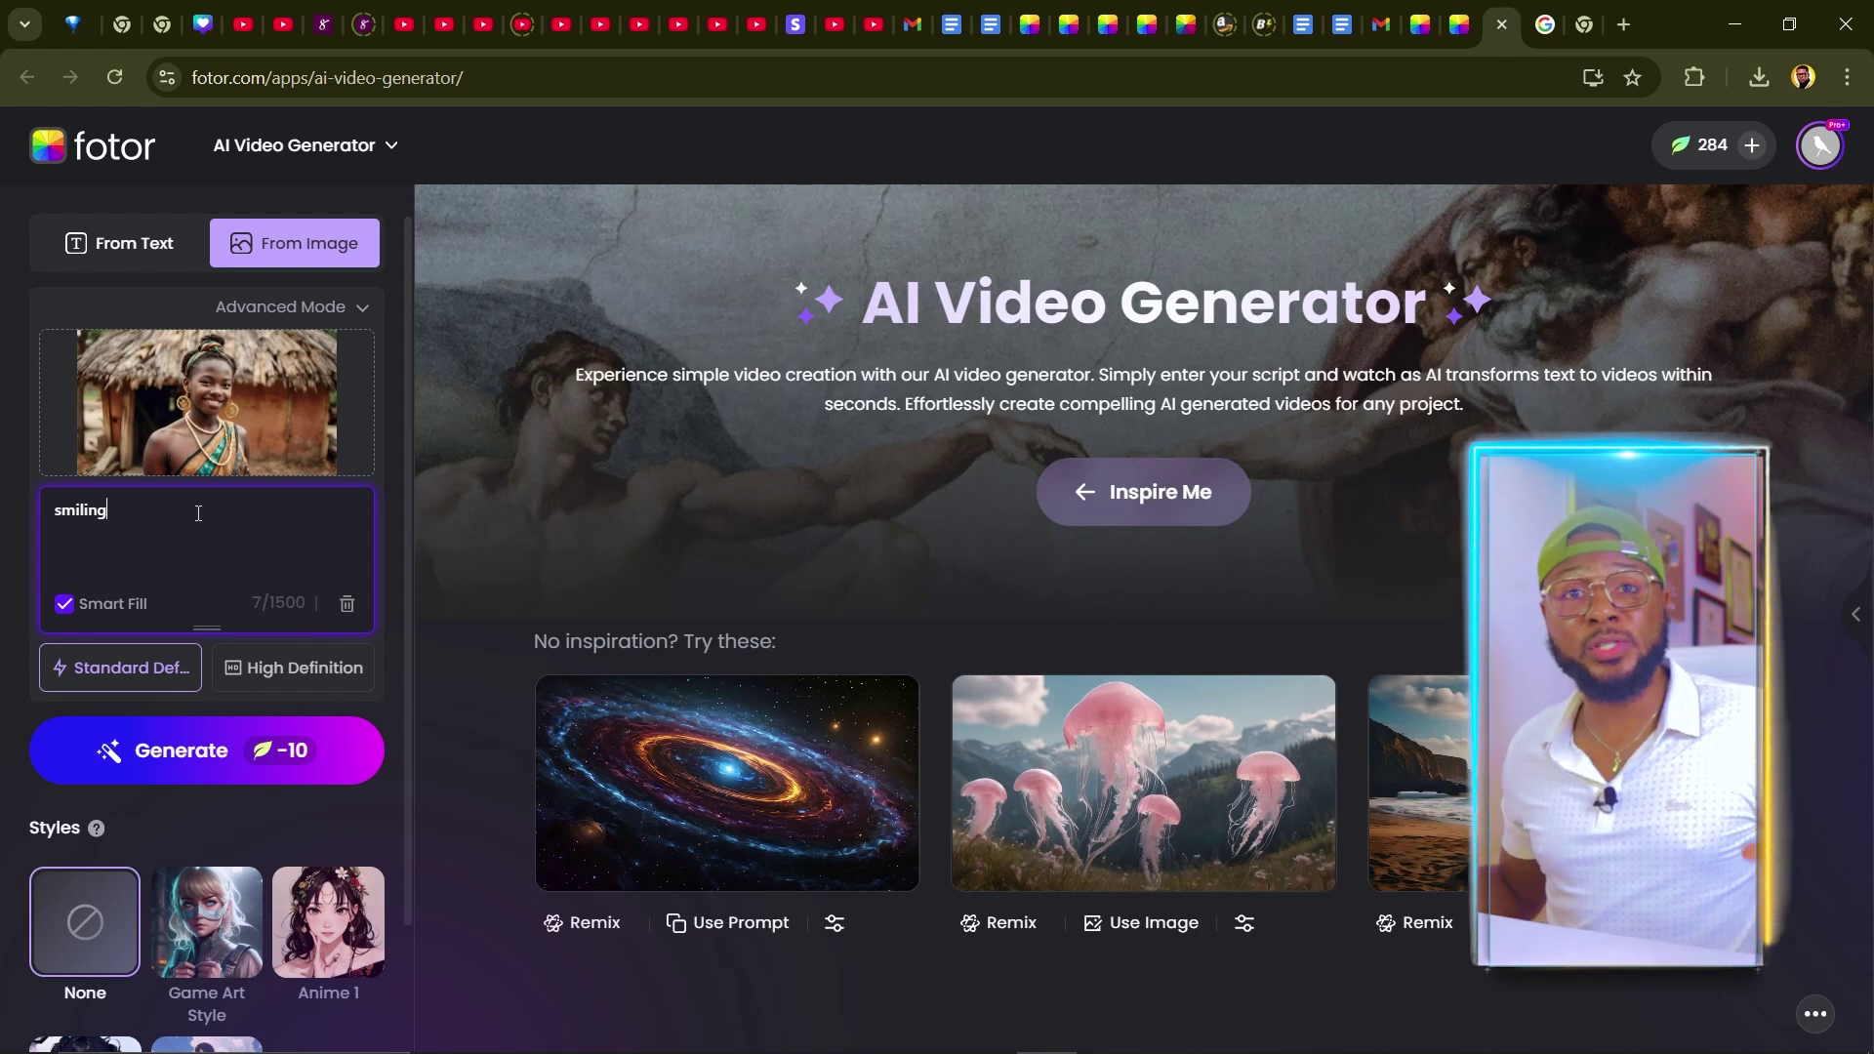